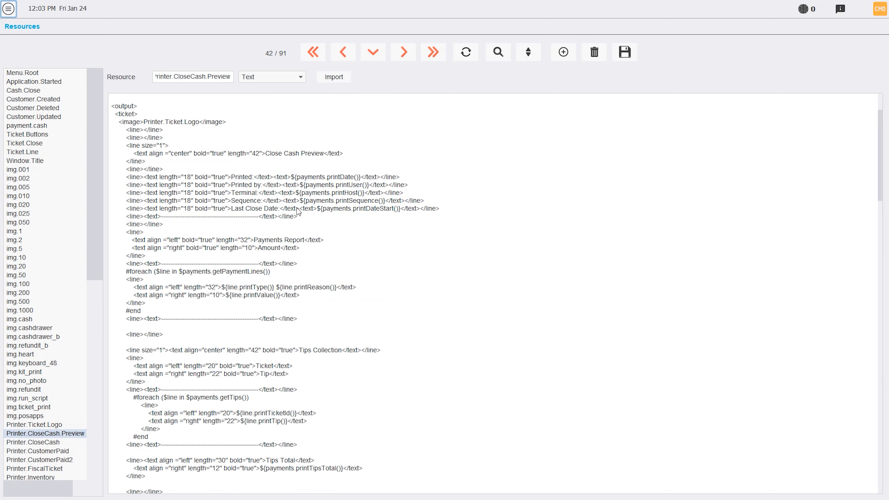
- Review the printer templates Printer.Ticket.P3, Printer.Ticket.P1, Printer.TicketPreview and Printer.Ticket in the resource list
scroll(85, 337, "down", 8)
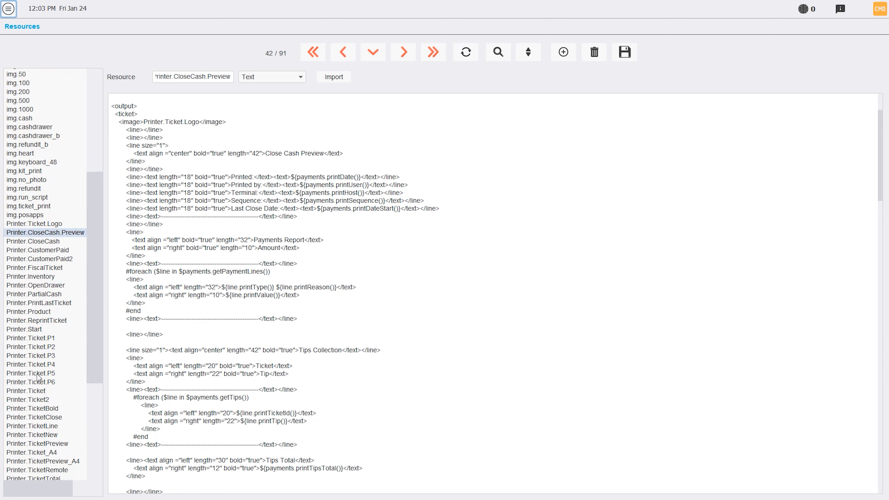
left_click(32, 356)
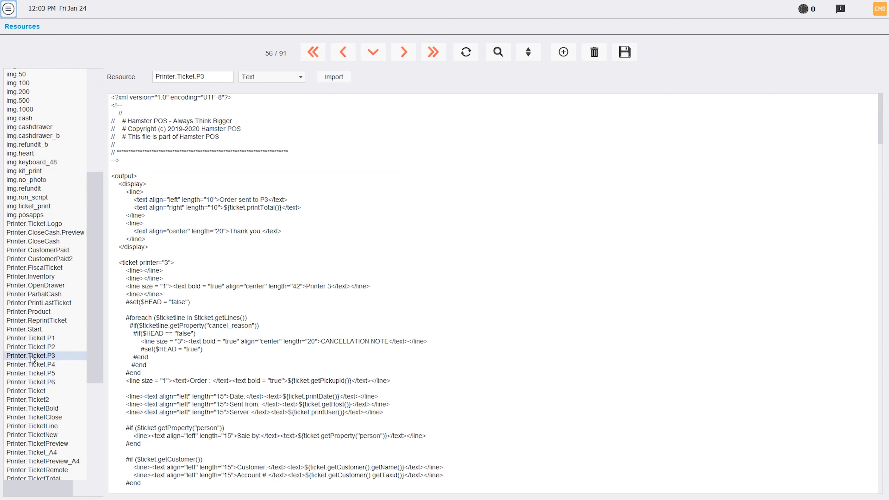
left_click(30, 339)
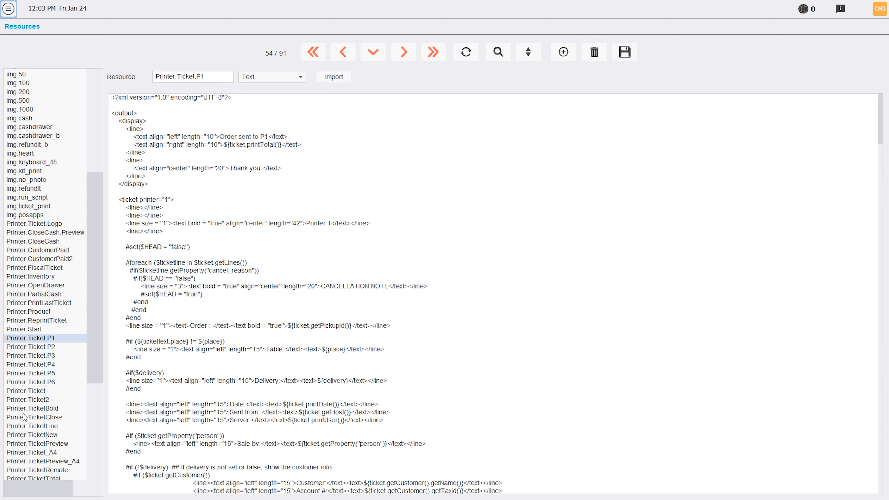
scroll(41, 397, "down", 2)
left_click(41, 399)
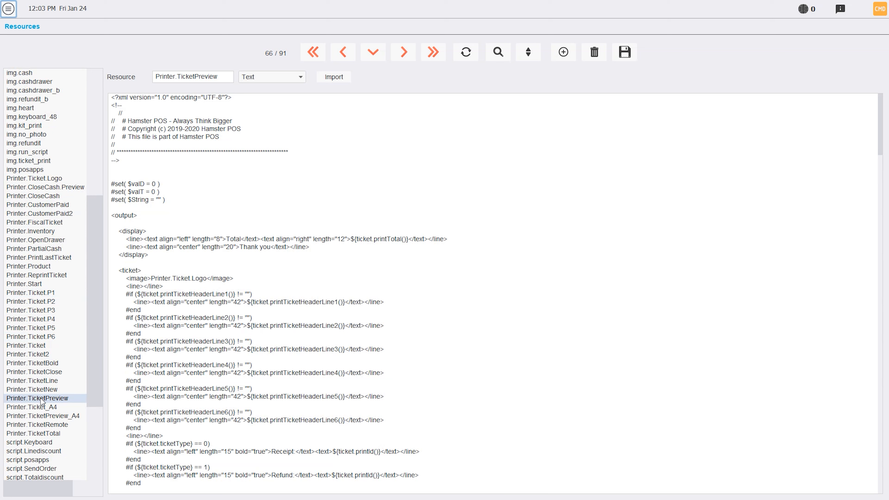
left_click(14, 348)
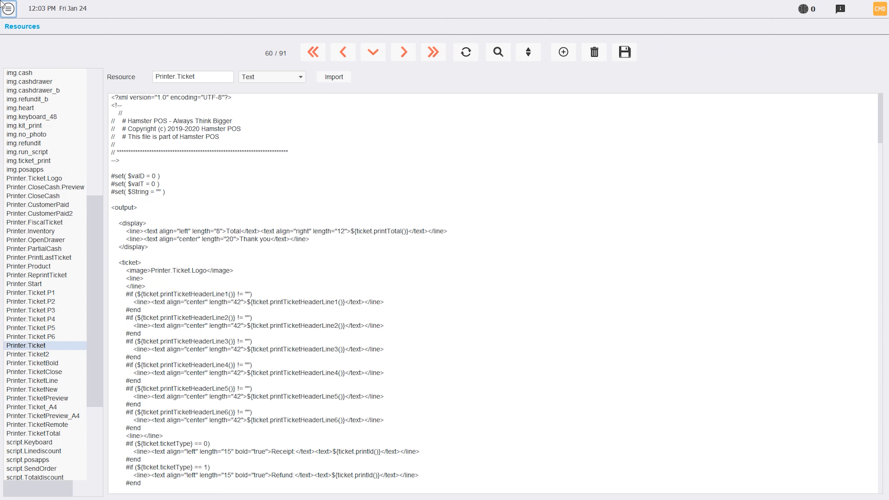
- Open the Users maintenance page and fill in a new user record with the name user1 and the user ID
left_click(8, 8)
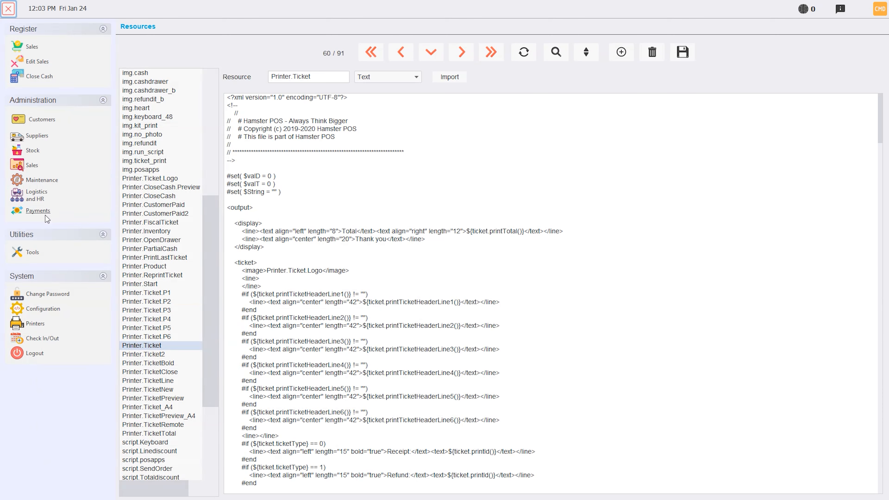
left_click(29, 181)
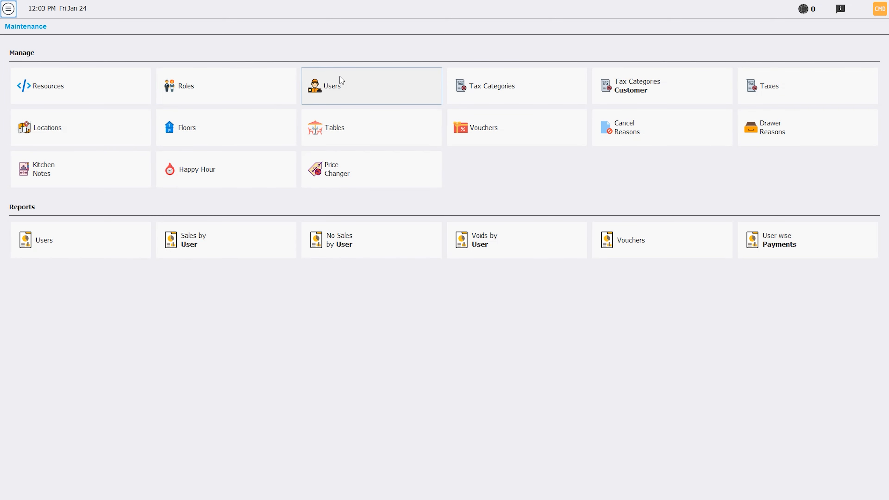
left_click(350, 82)
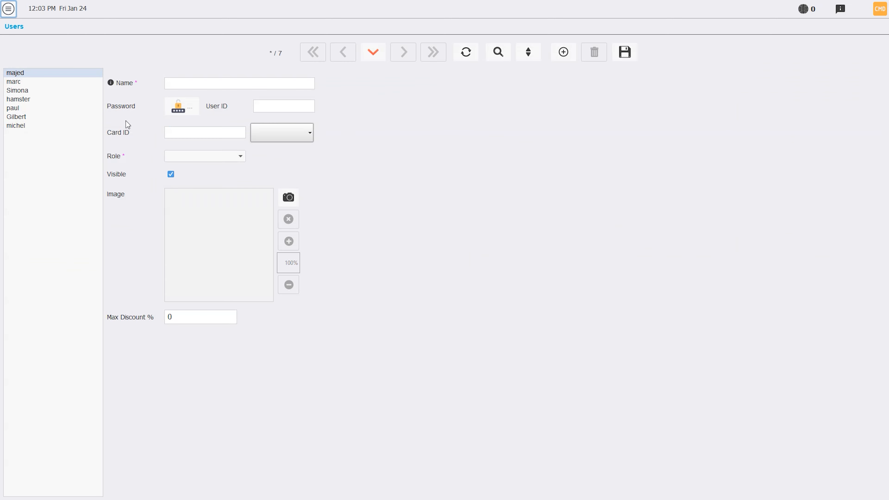
left_click(203, 85)
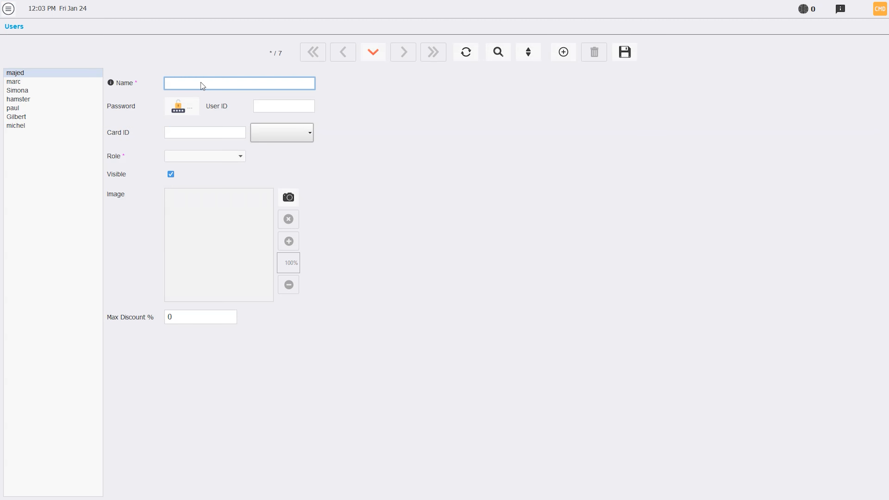
type("user1")
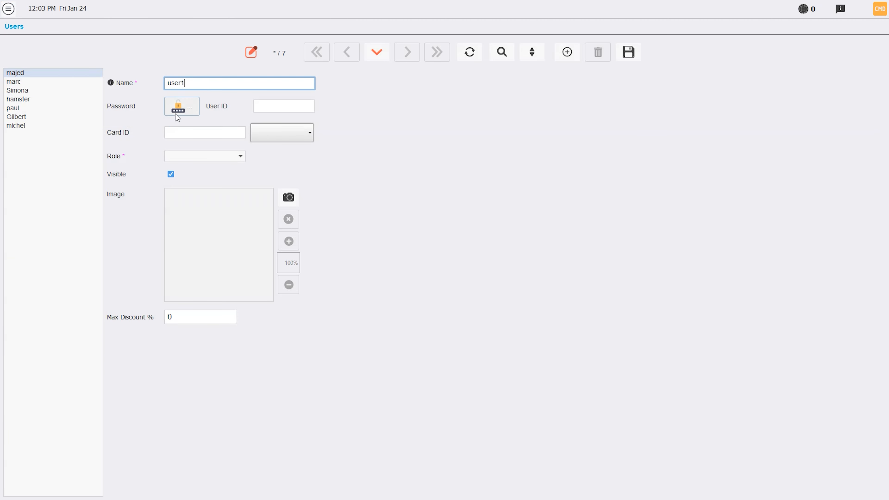
left_click(266, 108)
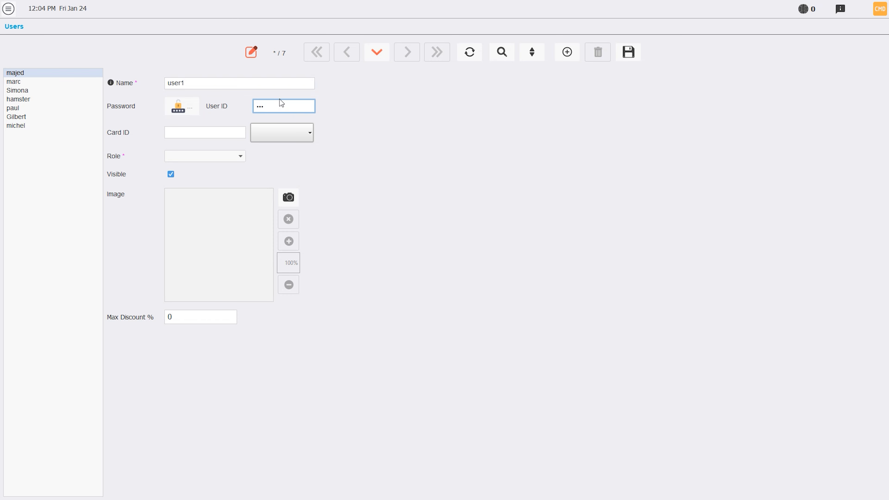
- Check the available roles without choosing one, set the user's maximum discount to 20%, and try to save the record
left_click(225, 157)
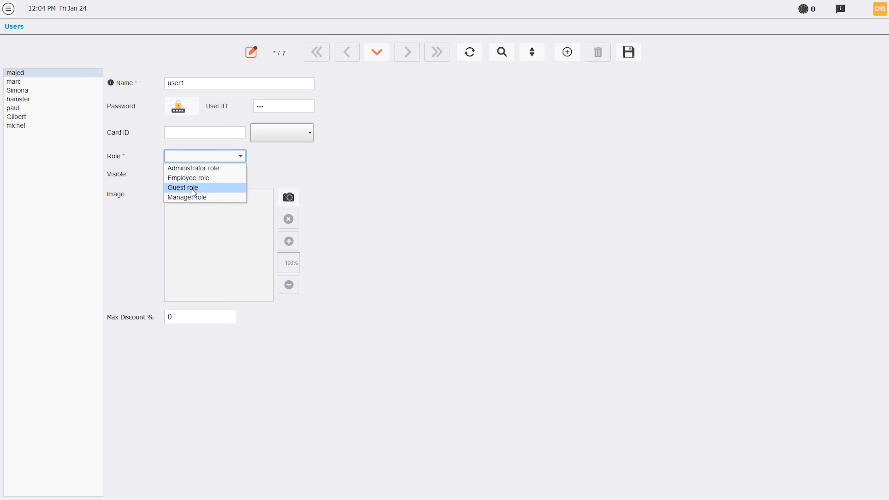
left_click(154, 229)
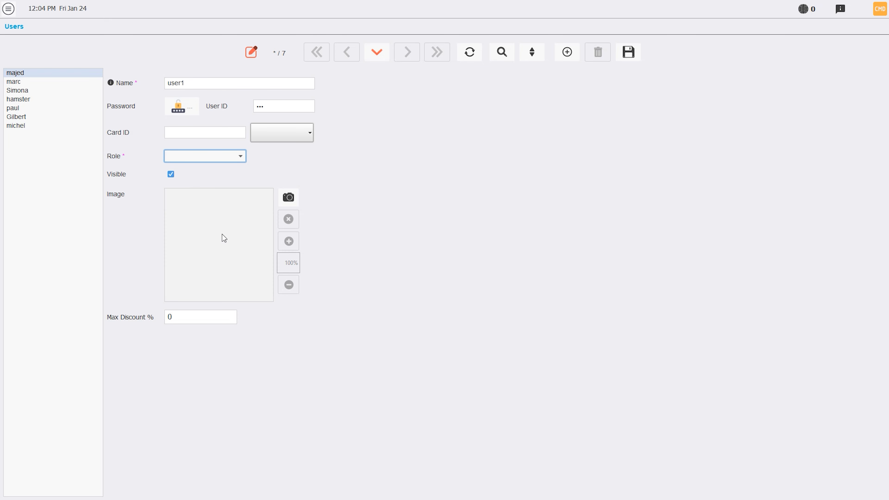
left_click(205, 318)
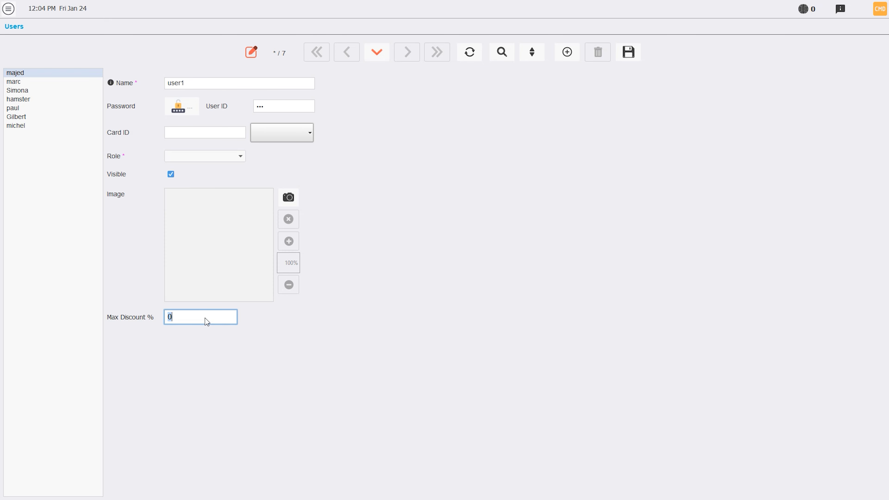
type("20")
left_click(628, 53)
left_click(528, 291)
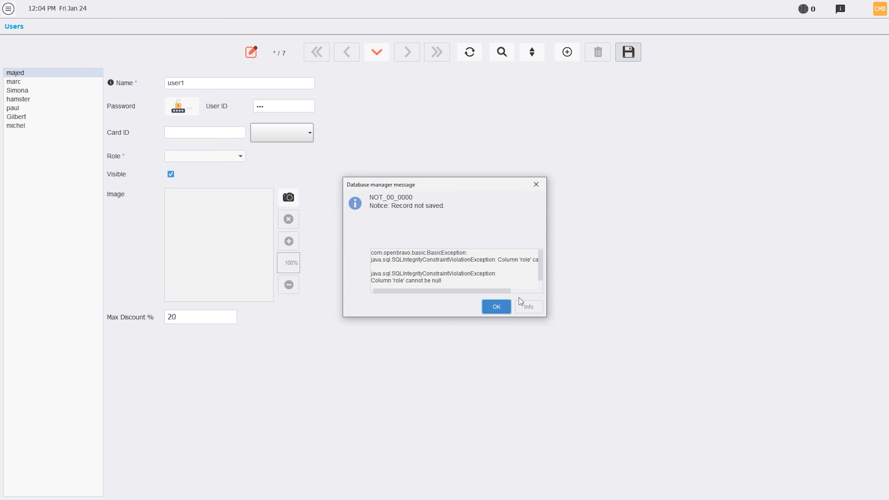
- Dismiss the database notice, assign the Administrator role to user1, and save the record
left_click(496, 306)
left_click(234, 158)
left_click(214, 169)
left_click(629, 52)
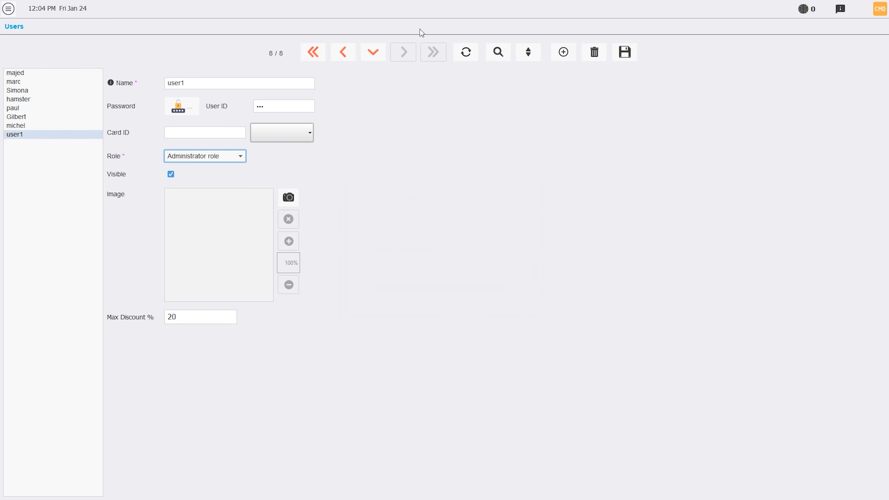
- Open the Roles maintenance page and compare the permissions of the Employee and Administrator roles with the main menu entries
left_click(3, 3)
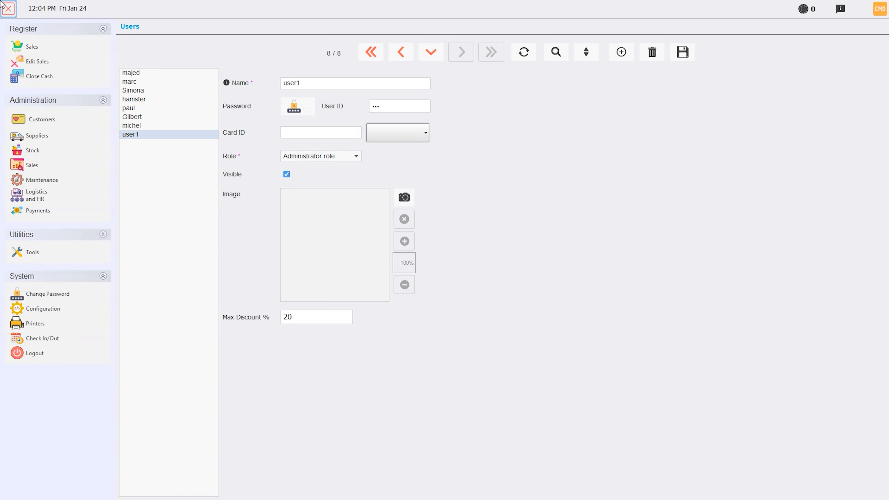
left_click(35, 181)
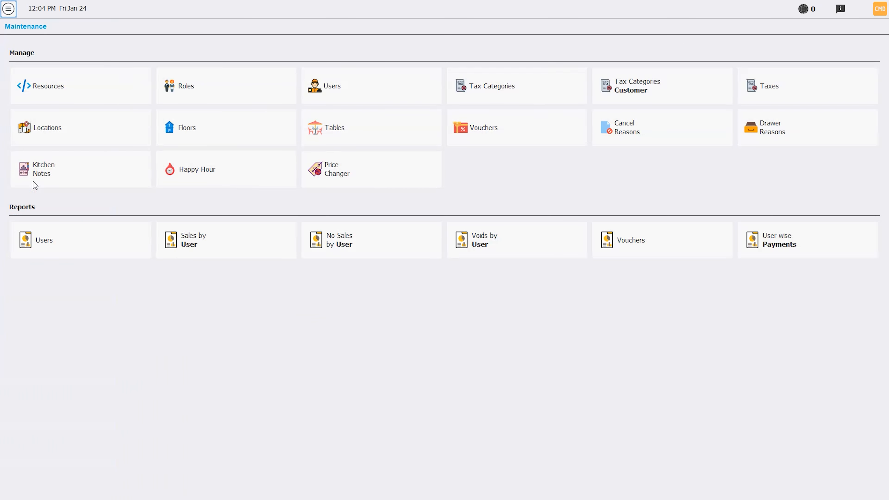
left_click(219, 90)
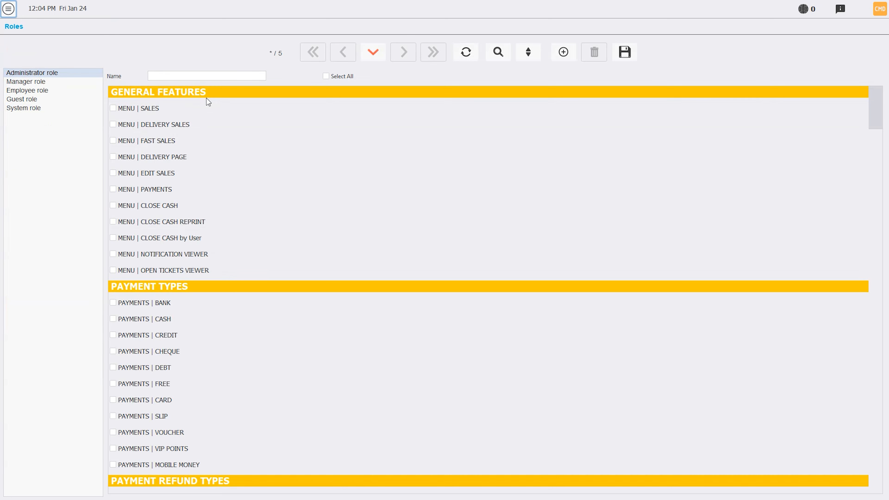
left_click(44, 90)
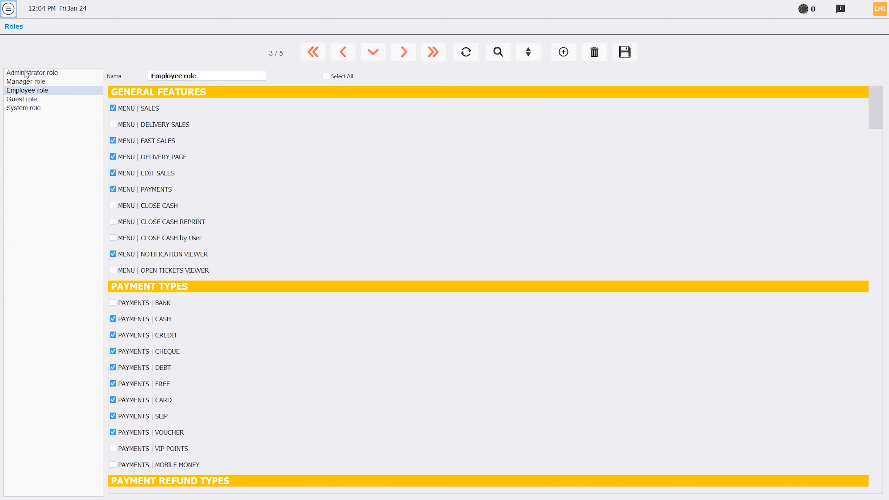
left_click(25, 73)
left_click(28, 91)
left_click(6, 10)
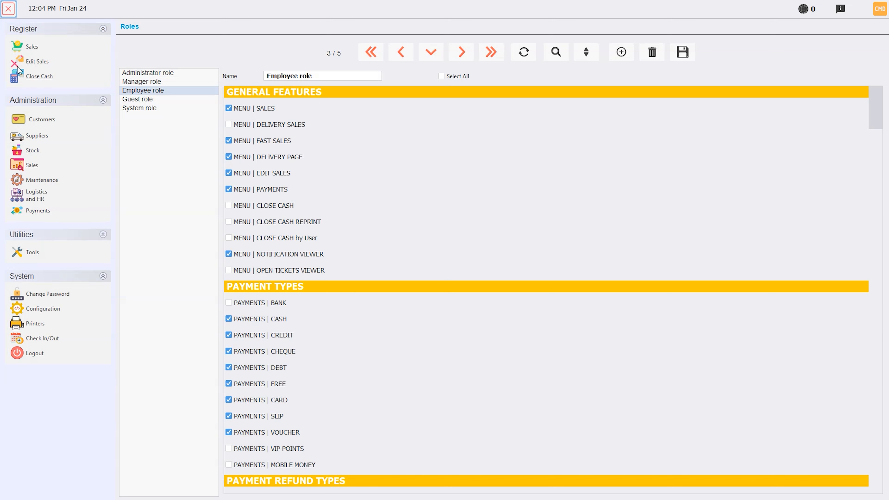
- Toggle the Employee role's MENU | SALES permission off and back on, and return to Maintenance without saving
left_click(229, 109)
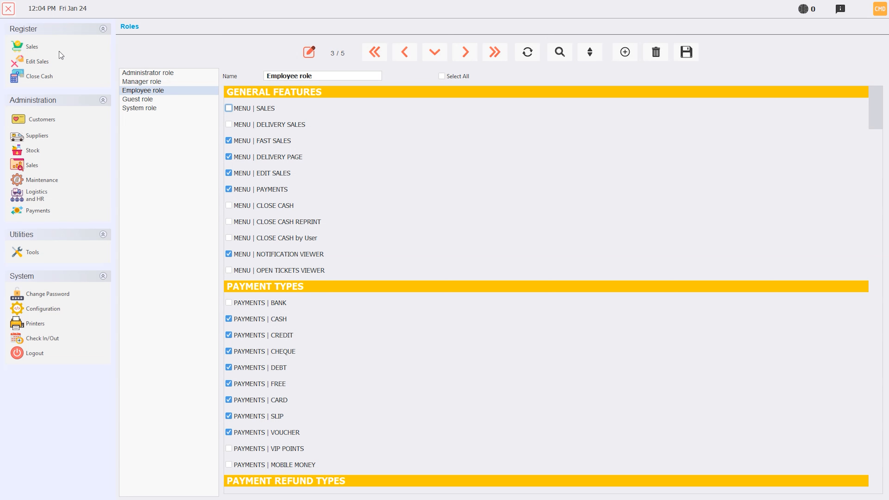
left_click(239, 110)
mouse_move(876, 116)
left_mouse_down()
mouse_move(886, 250)
mouse_move(877, 112)
left_mouse_up()
left_click(39, 180)
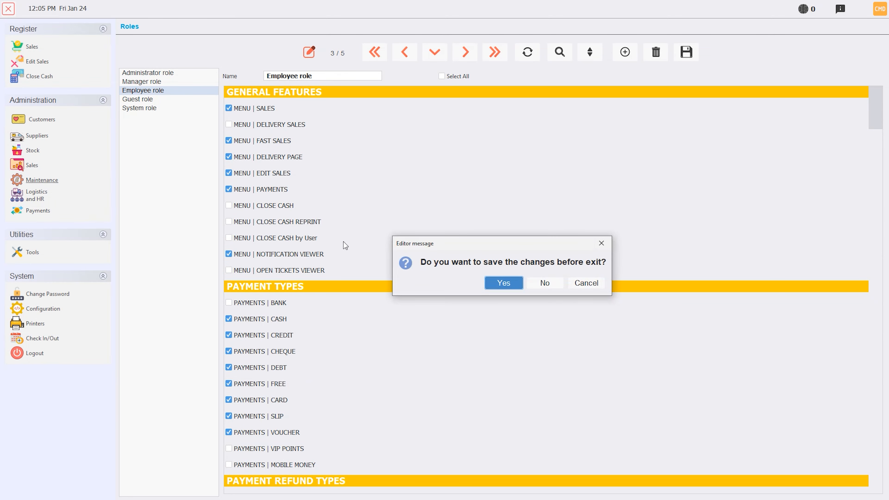
left_click(546, 282)
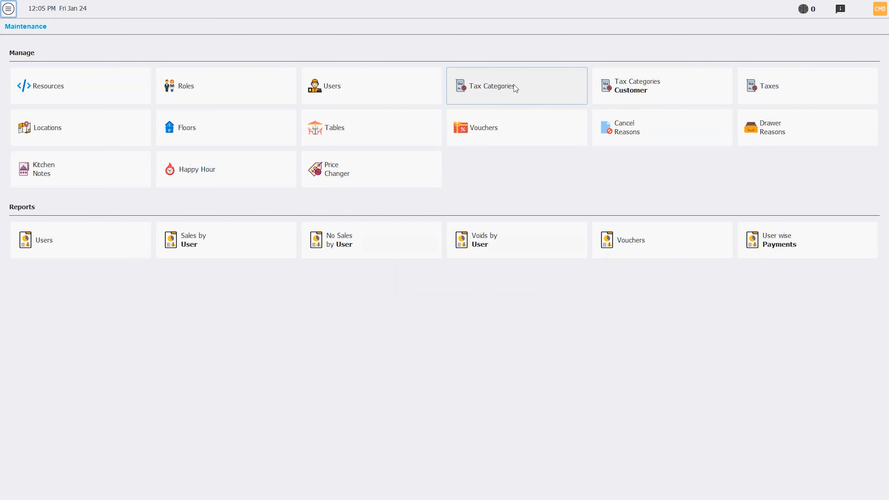
- Open the Tax Categories page and view the Tax Other, Tax Standard and Tax Exempt categories
left_click(571, 88)
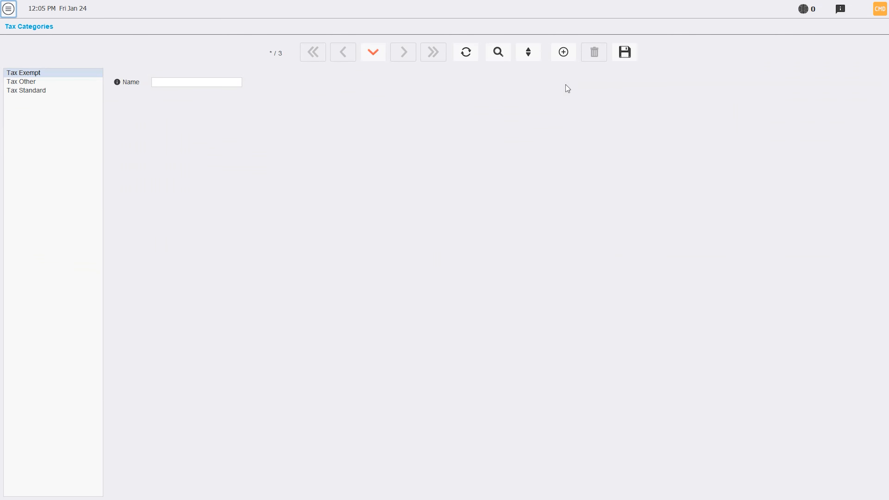
left_click(32, 81)
left_click(33, 91)
left_click(28, 74)
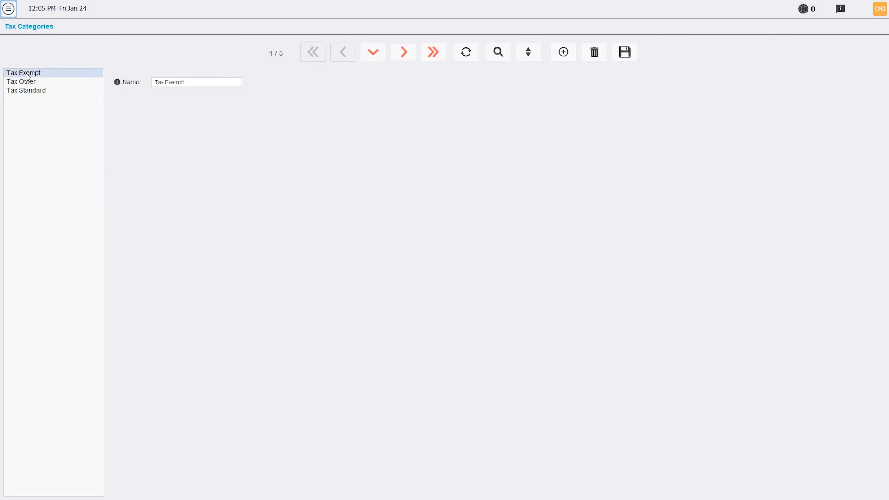
- Return to Maintenance, open the Taxes page, and view the Tax Other record's category and rate settings
left_click(8, 8)
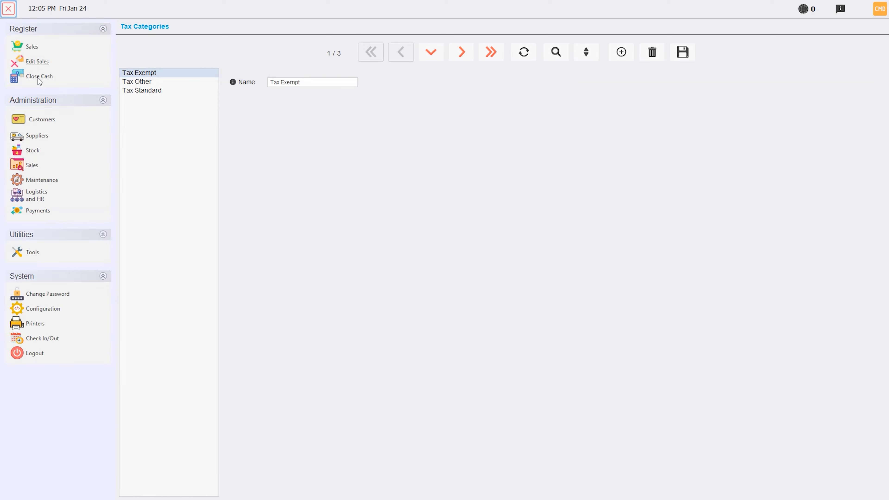
left_click(42, 178)
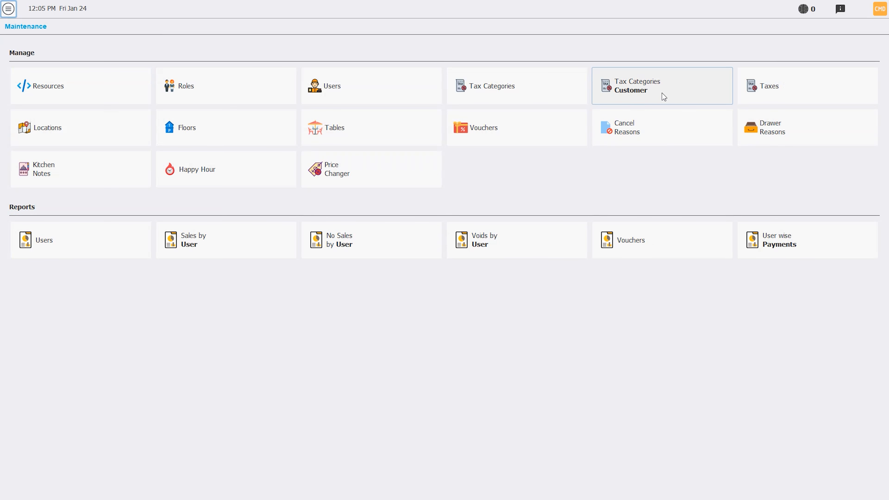
left_click(779, 78)
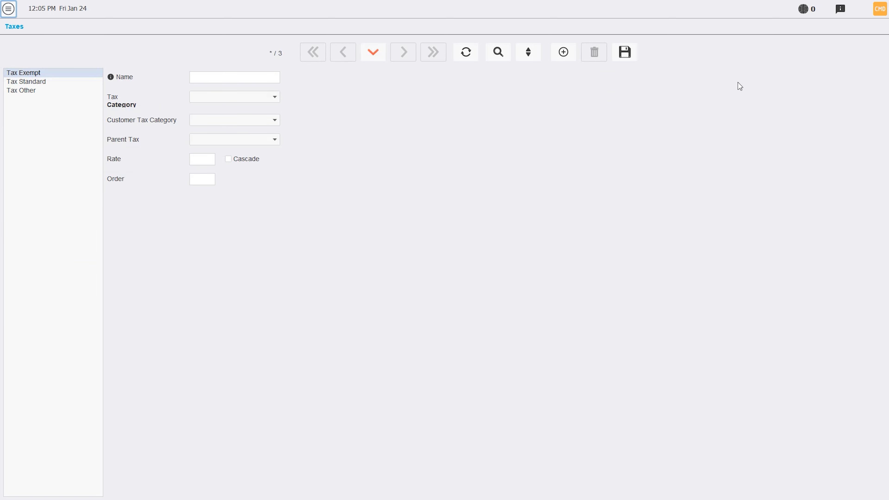
left_click(31, 88)
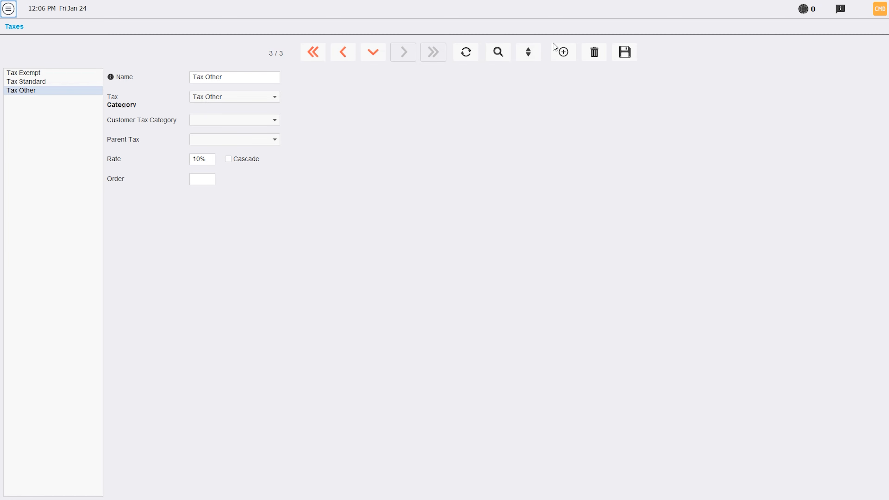
- Open the Locations maintenance page and view the loc3, loc2 and Location 1 records
left_click(8, 9)
left_click(42, 180)
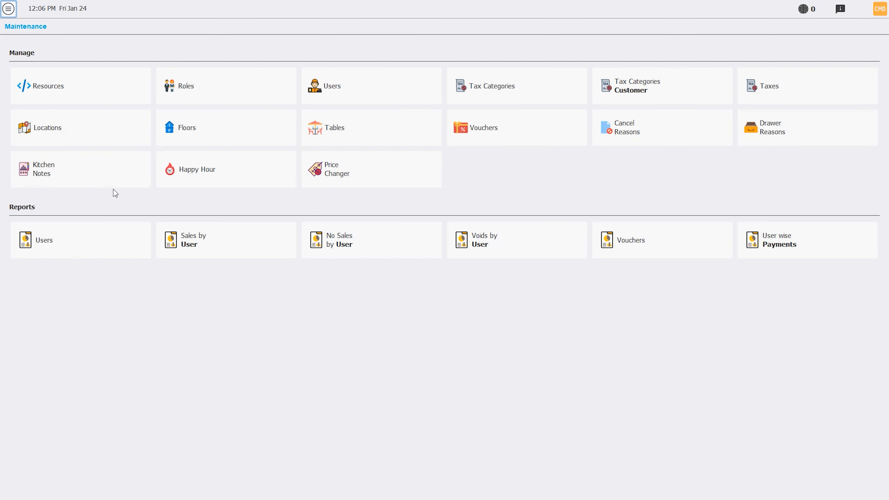
left_click(81, 126)
left_click(15, 88)
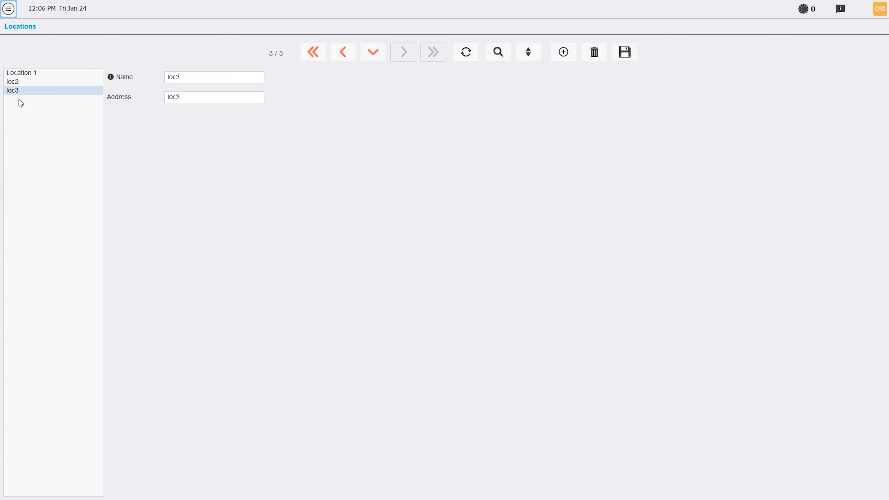
left_click(15, 82)
left_click(32, 72)
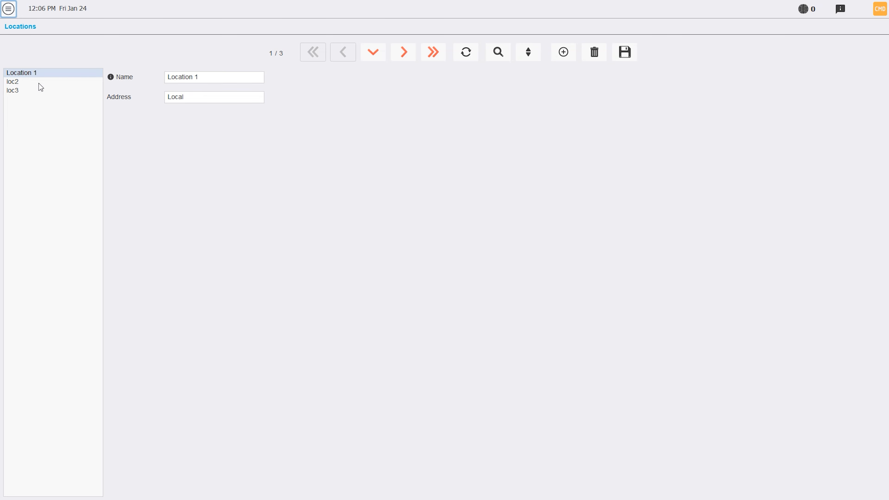
- Open the system Configuration and show its General settings, including the terminal's location
left_click(13, 3)
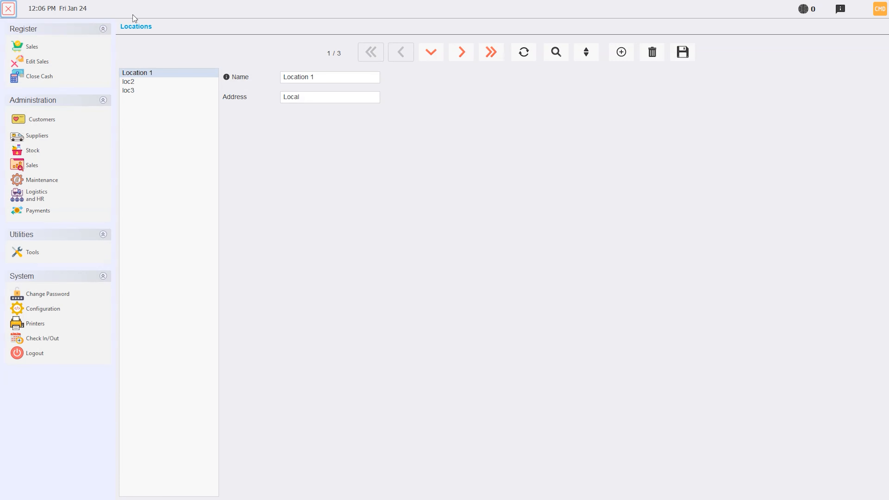
left_click(39, 308)
left_click(56, 49)
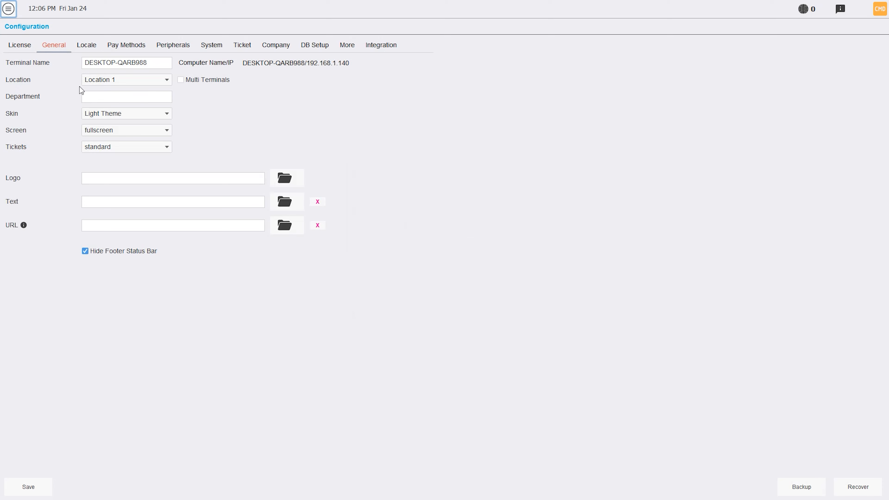
- Return to Maintenance and open the Floors page to view the list of floors
left_click(8, 9)
left_click(35, 183)
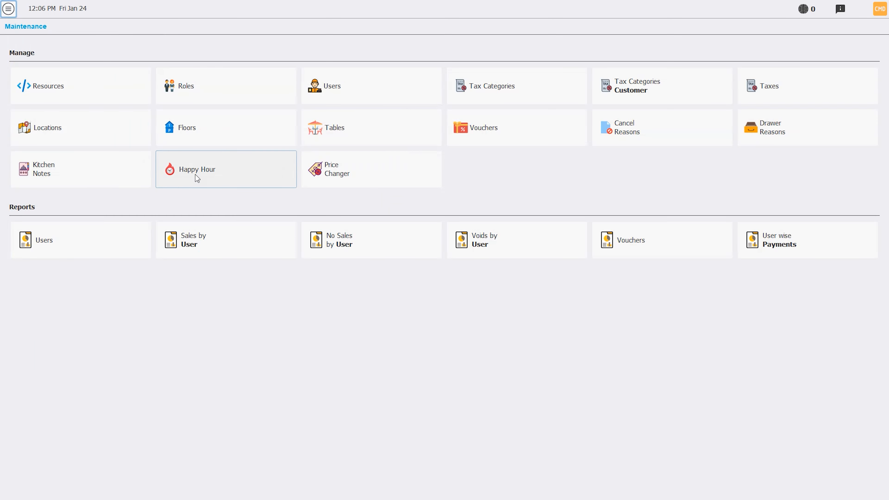
left_click(228, 133)
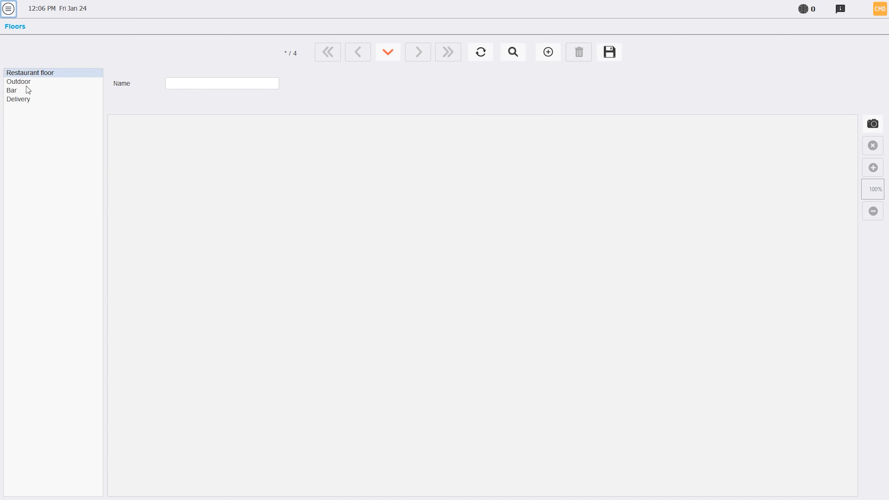
- Open the register's Sales screen to view its standard layout and dismiss the Tickets list
left_click(8, 13)
left_click(22, 49)
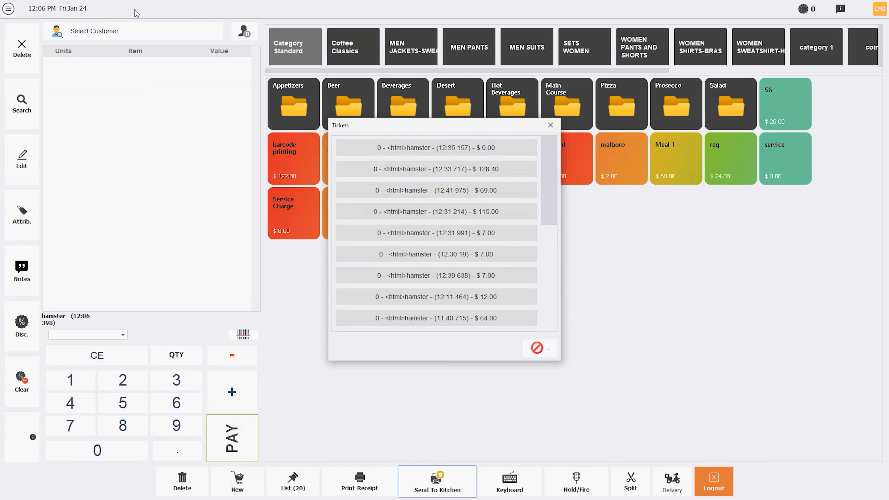
left_click(536, 349)
- Change the Tickets mode to restaurant in the General configuration settings and save the configuration
left_click(3, 3)
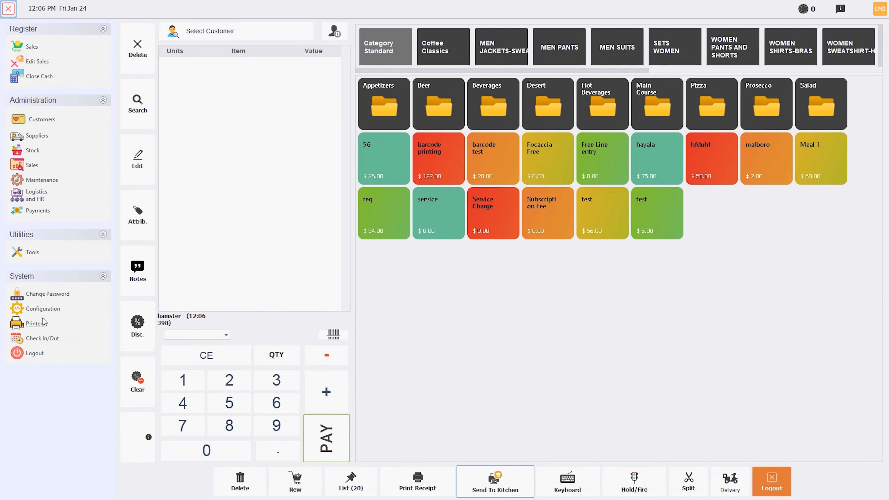
left_click(45, 308)
left_click(55, 45)
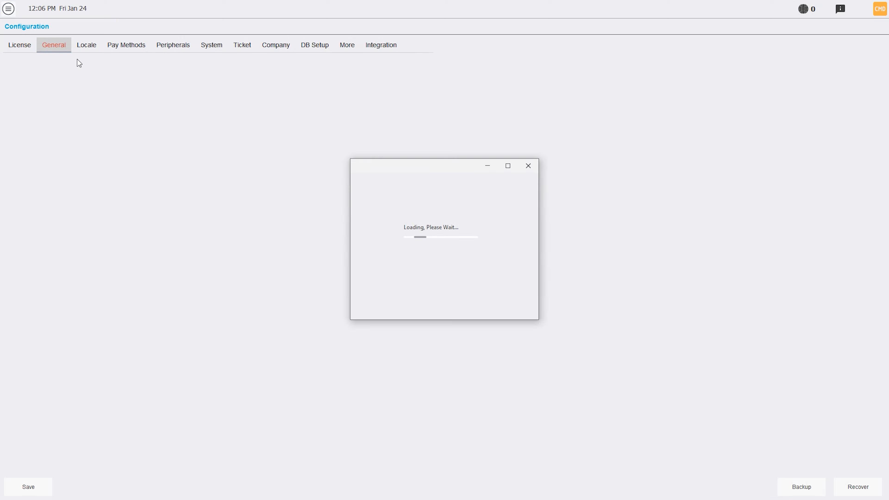
left_click(161, 146)
left_click(132, 179)
left_click(24, 487)
left_click(602, 282)
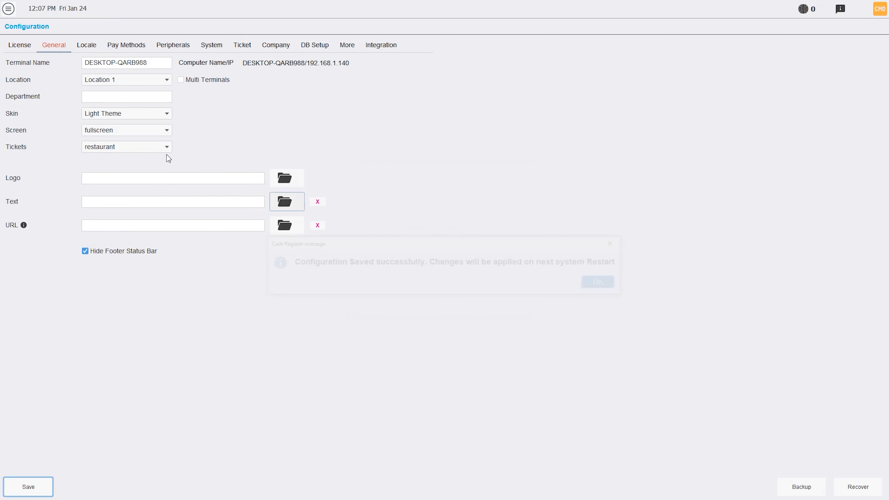
- Log out, exit and restart Hamster POS to apply the restaurant mode, and sign in with the user PIN
left_click(9, 8)
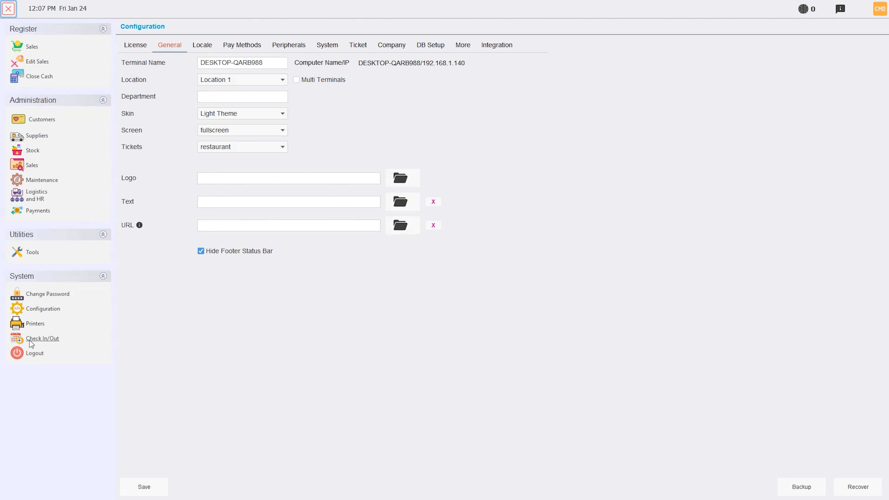
left_click(30, 353)
left_click(852, 477)
left_click(483, 299)
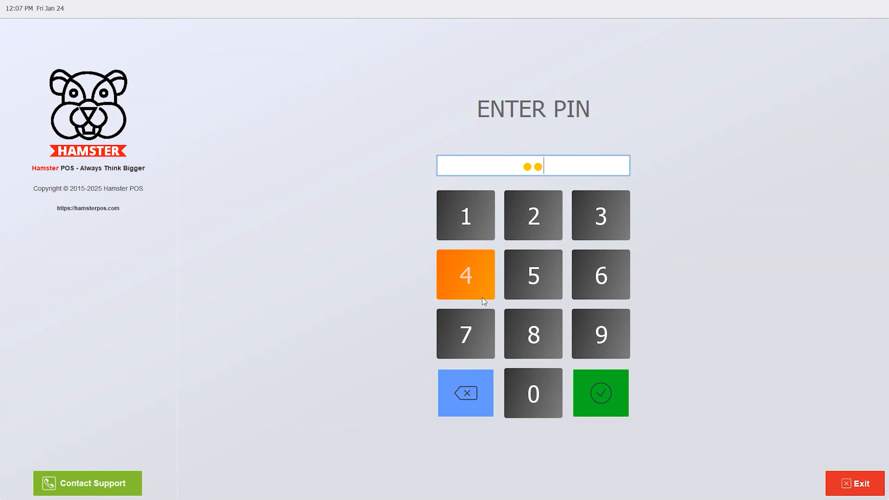
left_click(484, 299)
left_click(483, 300)
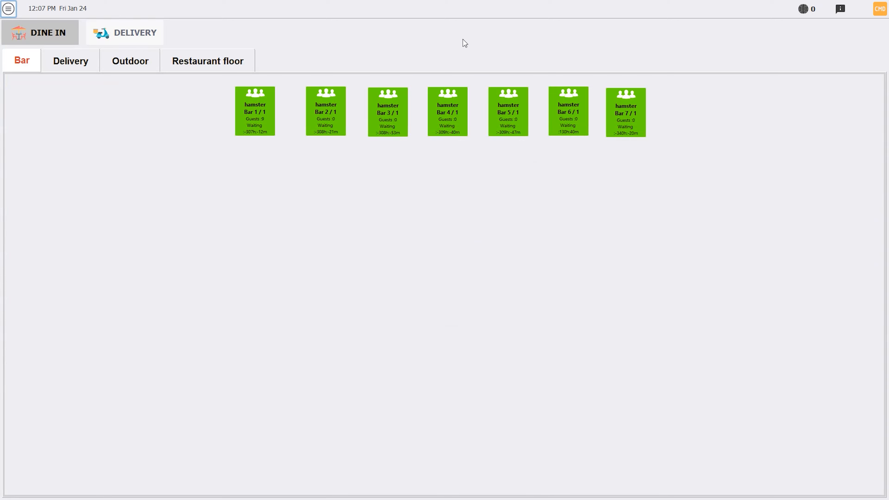
- View the table plans of the Delivery, Outdoor and Restaurant floor areas and return to the Bar floor
left_click(72, 62)
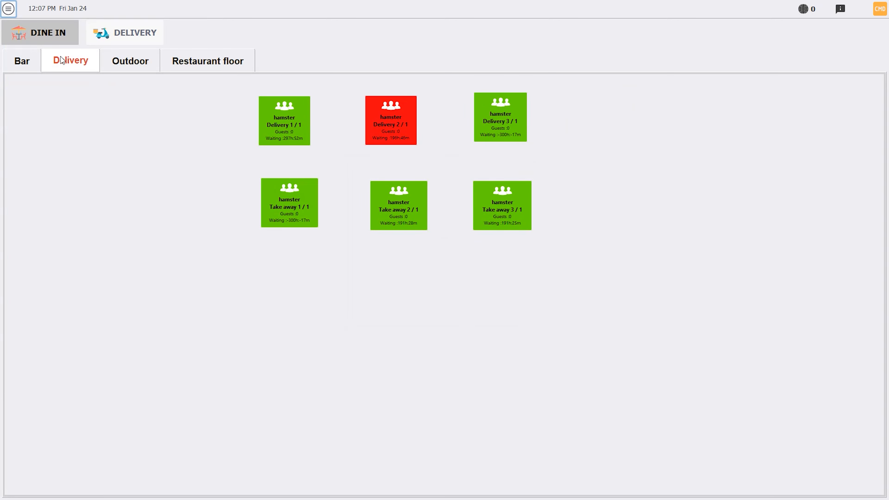
left_click(133, 60)
left_click(211, 60)
left_click(27, 61)
- On the Tables maintenance page, enter a new table named table100 on the Bar floor with 2 seats
left_click(8, 8)
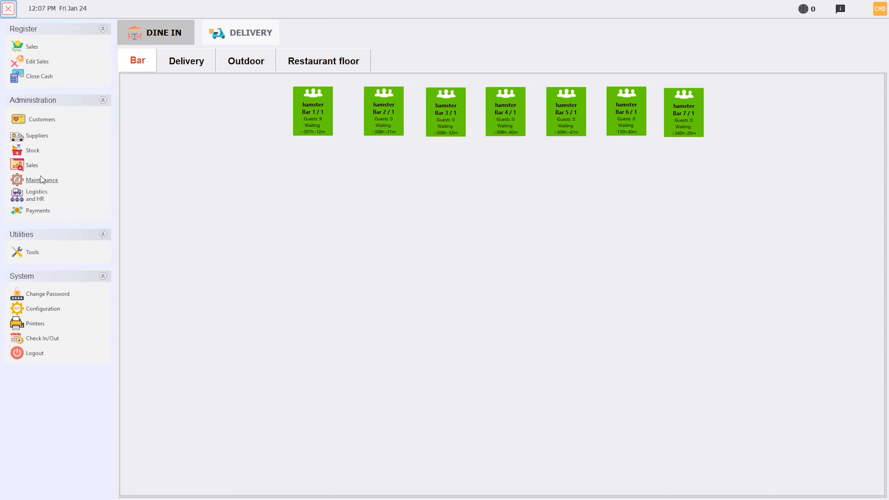
left_click(41, 179)
left_click(404, 137)
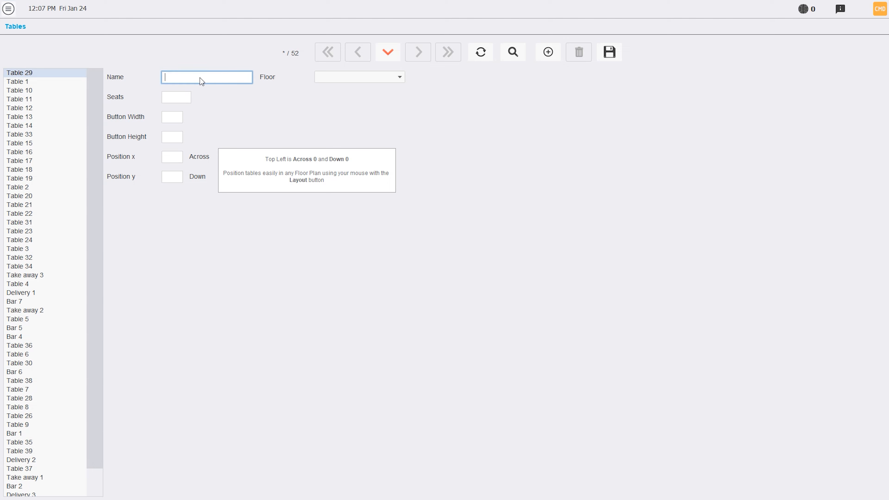
type("table100")
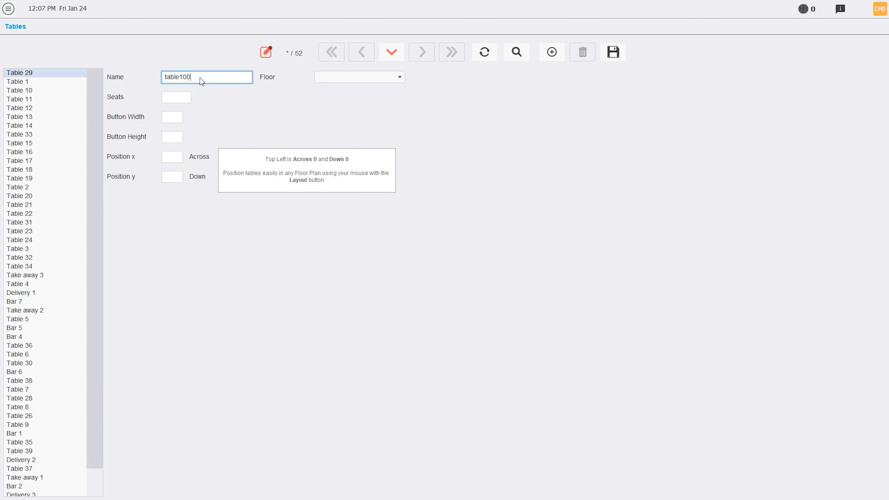
left_click(354, 78)
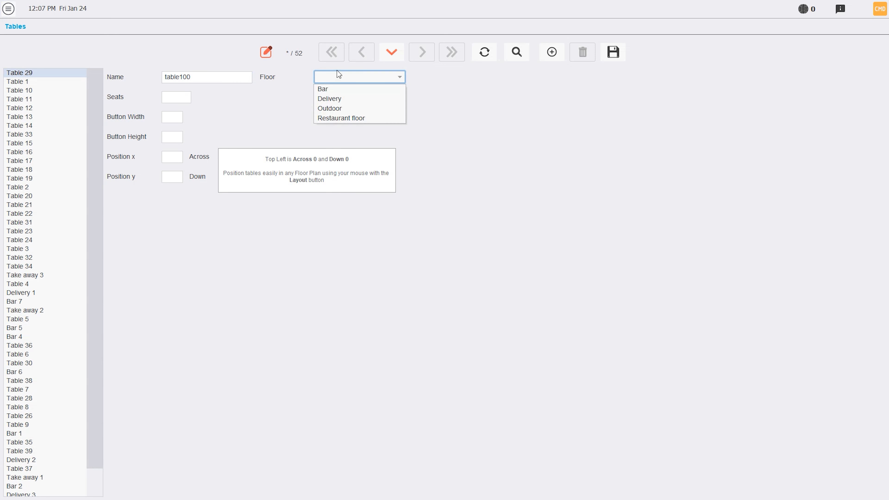
left_click(329, 91)
left_click(179, 96)
type("2")
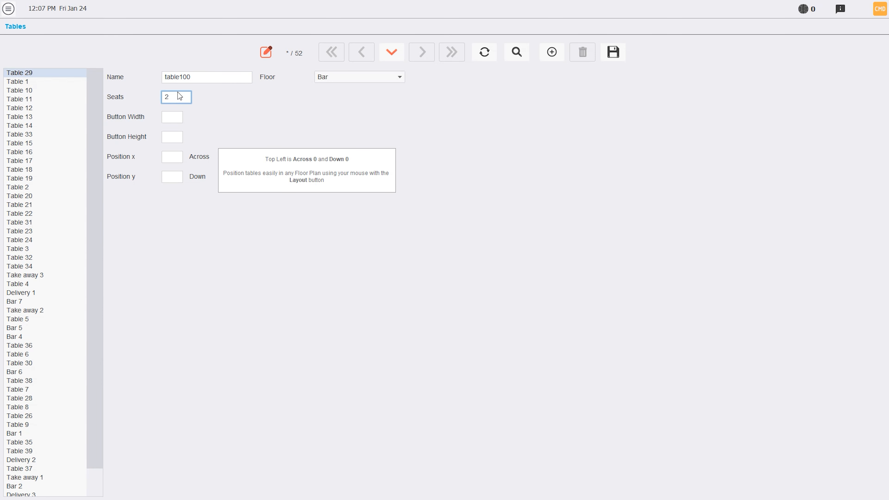
- Set table100's button width, button height, position x and position y to 200, save it, and view the Table 22 record
type("200")
key("Tab")
type("20")
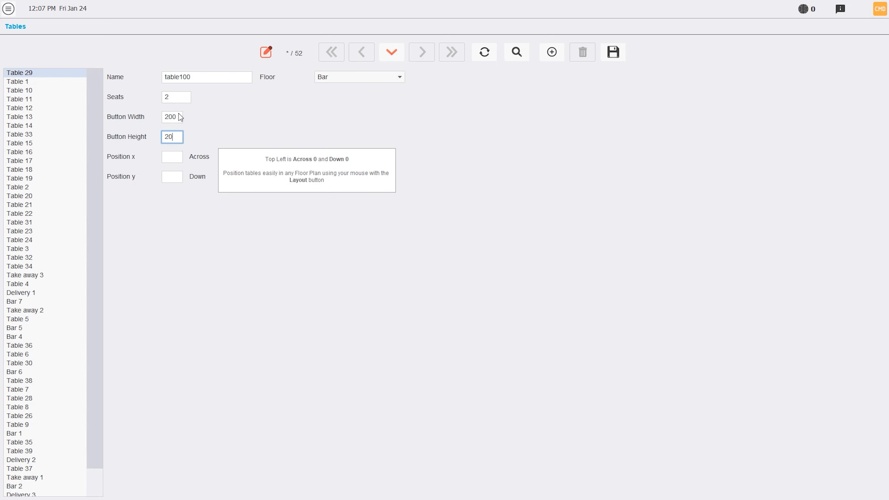
type("0")
type("200")
key("Tab")
type("20")
left_click(616, 55)
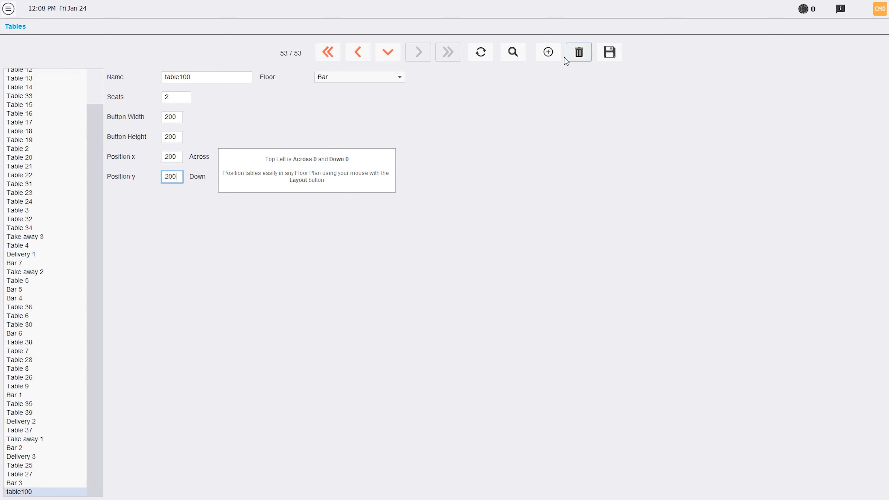
left_click(38, 176)
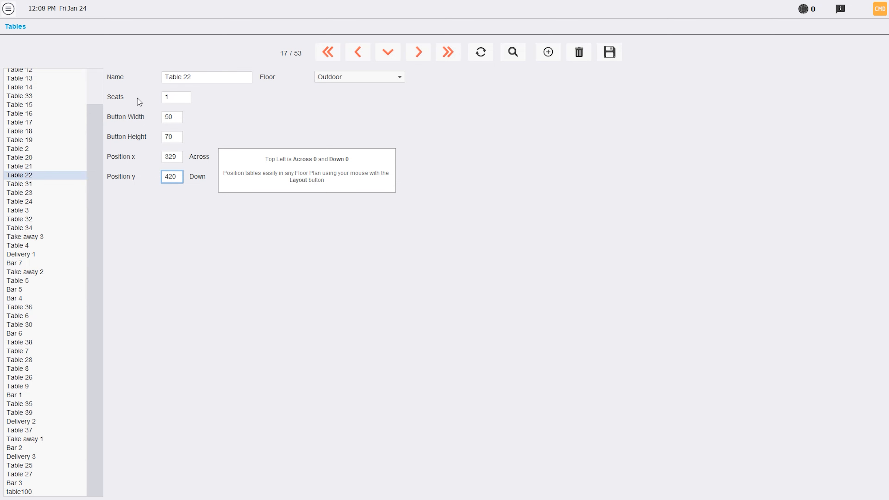
- Log out and restart Hamster POS to reload the tables, and sign in again with the user PIN
left_click(9, 8)
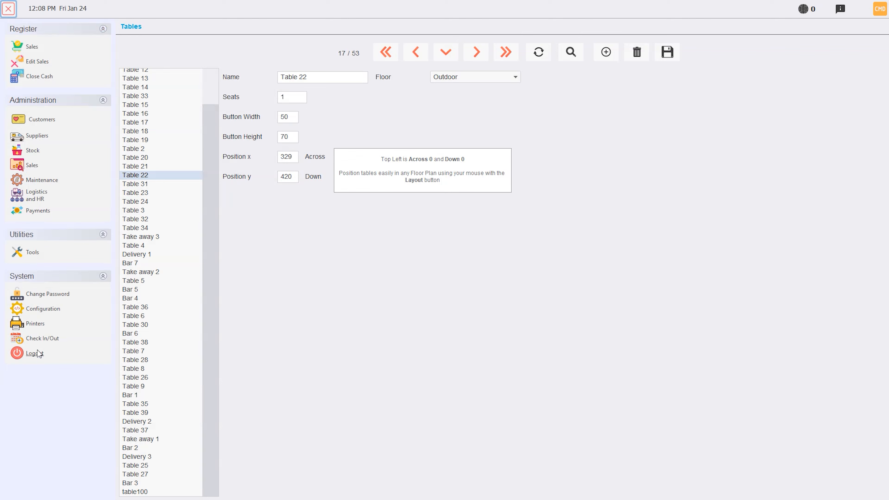
left_click(34, 353)
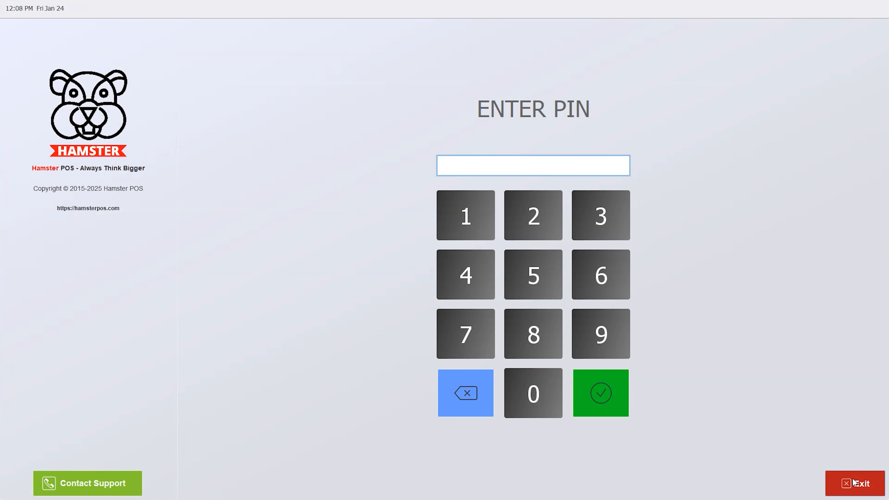
left_click(853, 483)
double_click(300, 202)
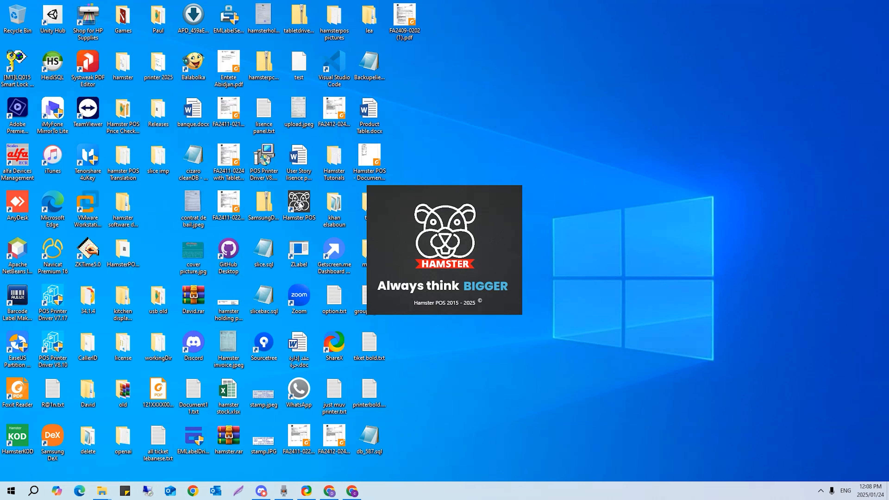
type("••••")
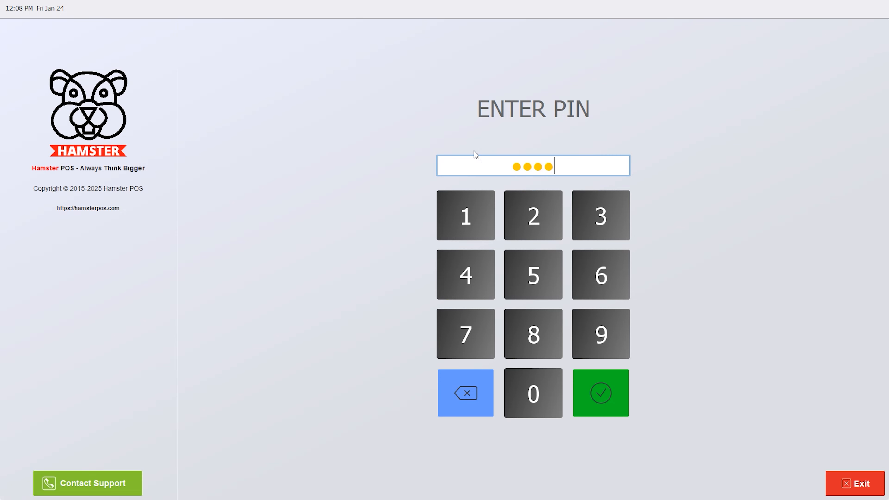
key("Return")
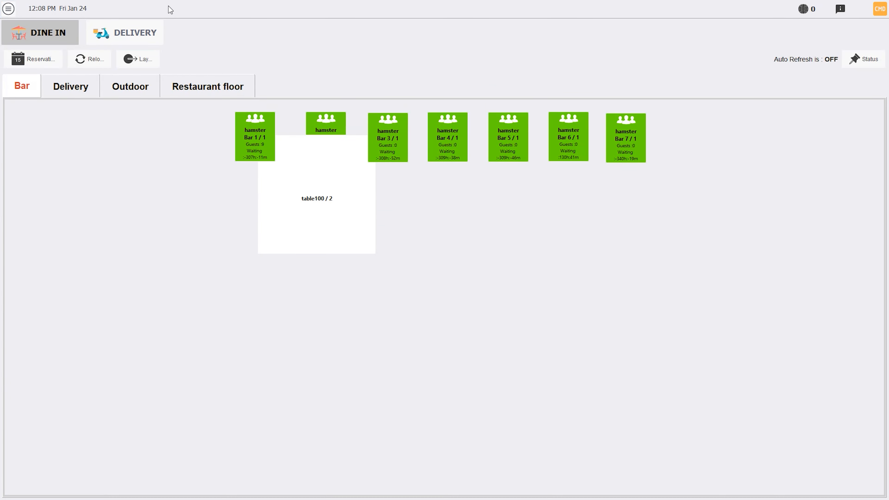
- Move table100 to the open area below the row of Bar tables in layout mode, and leave layout mode
left_click(147, 62)
left_click_drag(303, 187, 393, 280)
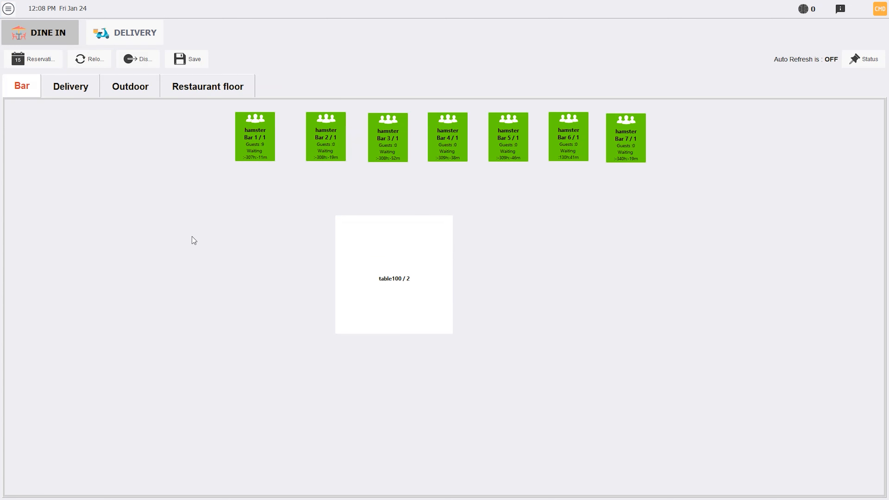
left_click(139, 63)
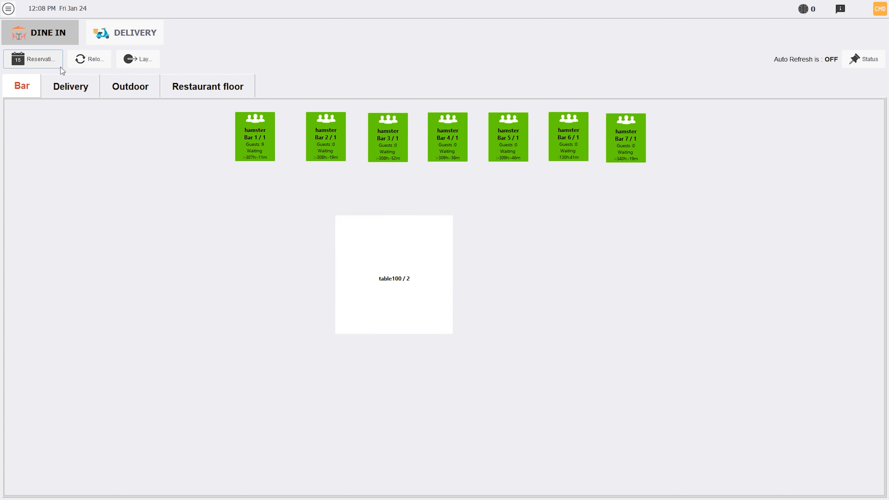
- Open the Vouchers page in Maintenance and set the amount of voucher VO-01-25-001 to 300
left_click(1, 2)
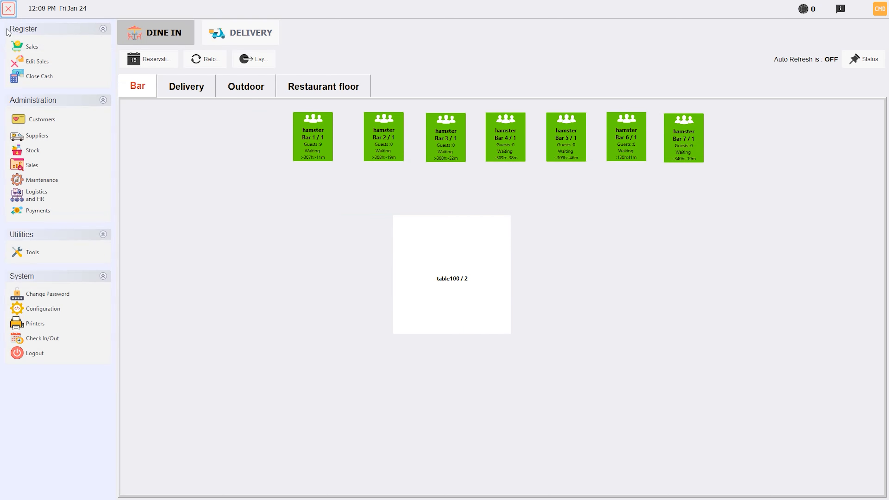
left_click(24, 180)
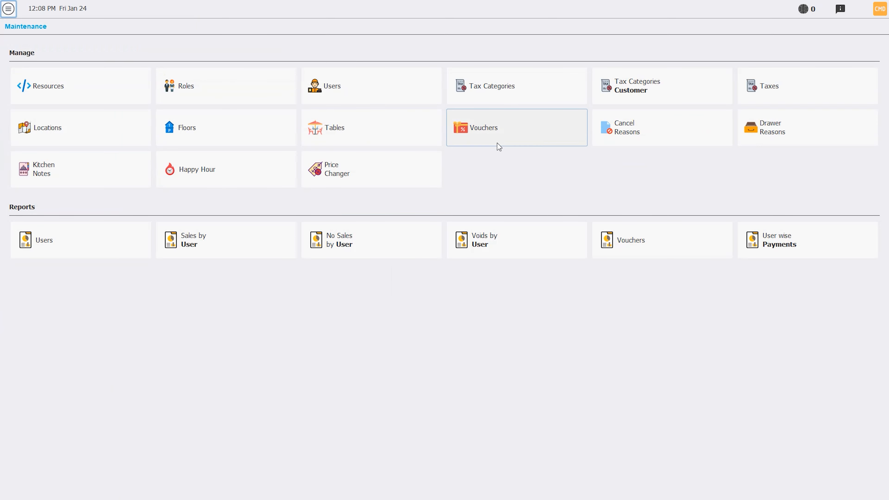
left_click(501, 128)
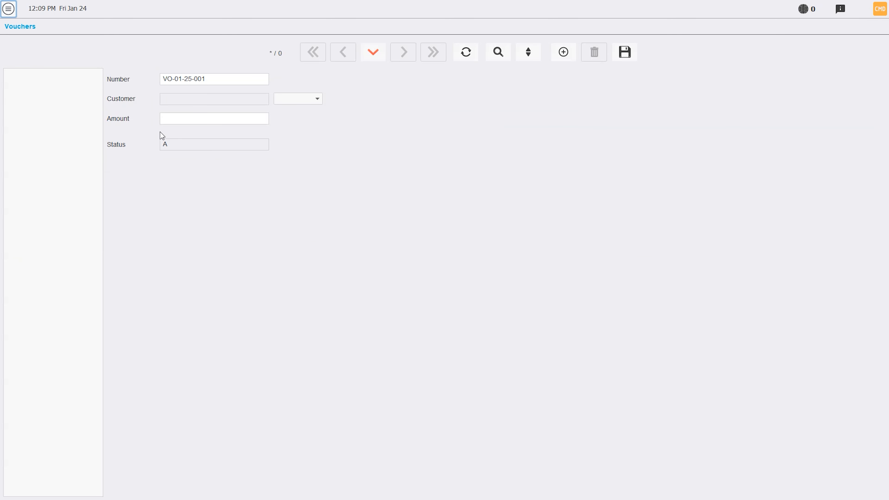
left_click(185, 122)
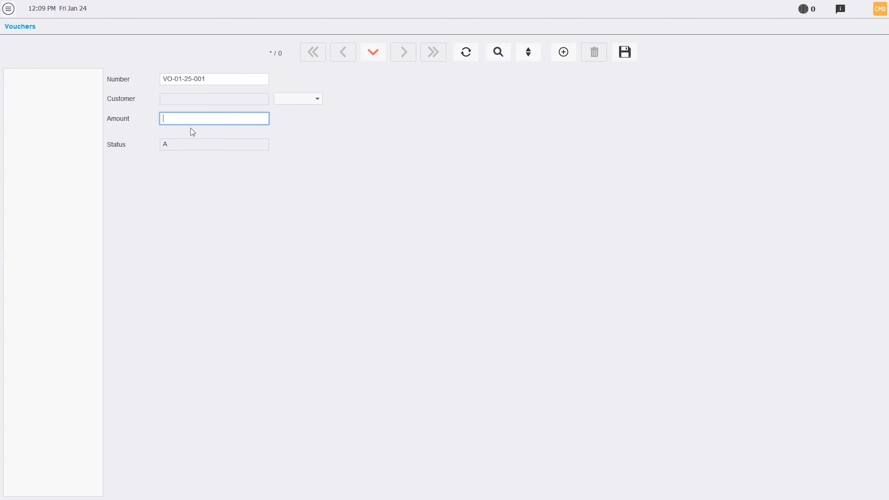
type("300")
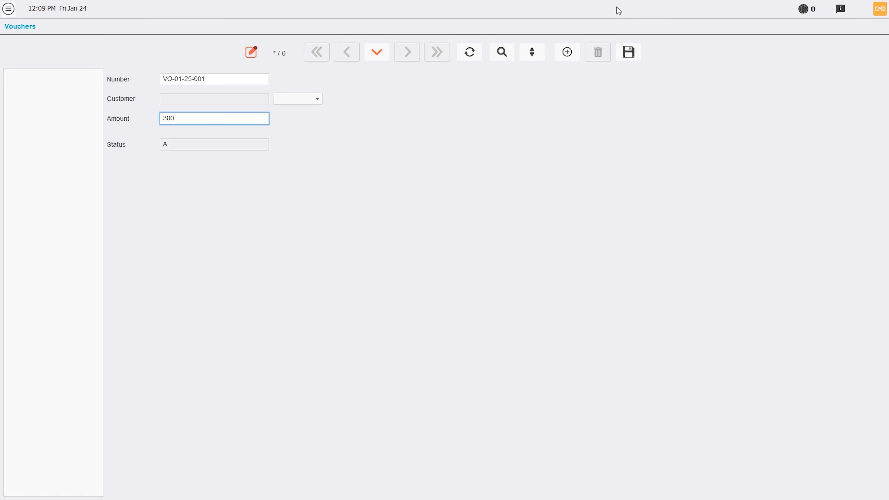
- Find an existing customer by listing all customers and assign that customer to the voucher
left_click(294, 100)
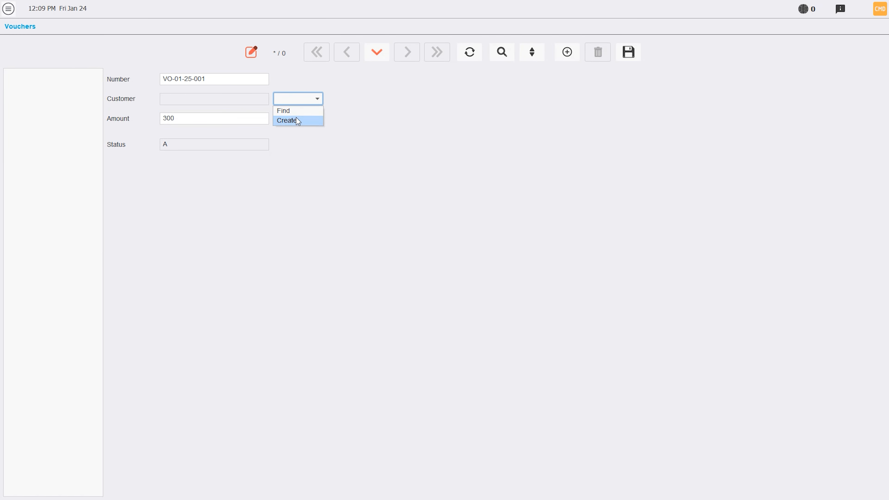
left_click(290, 111)
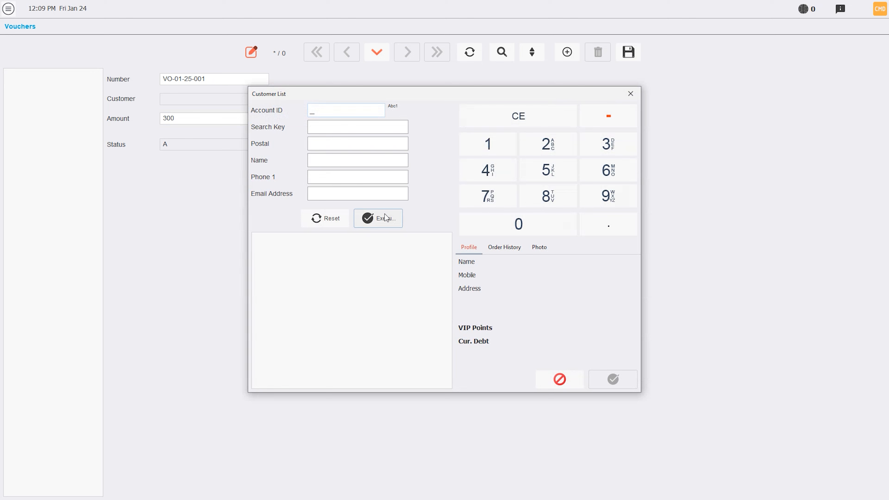
left_click(385, 218)
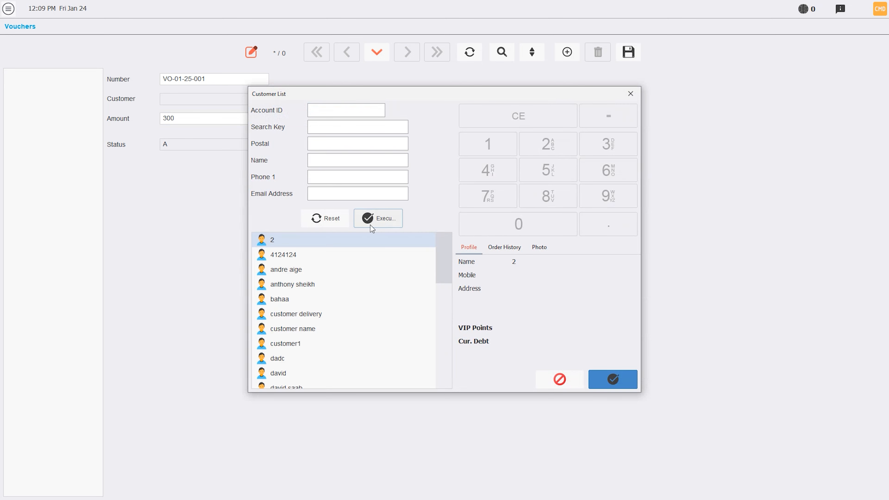
left_click(284, 374)
left_click(612, 379)
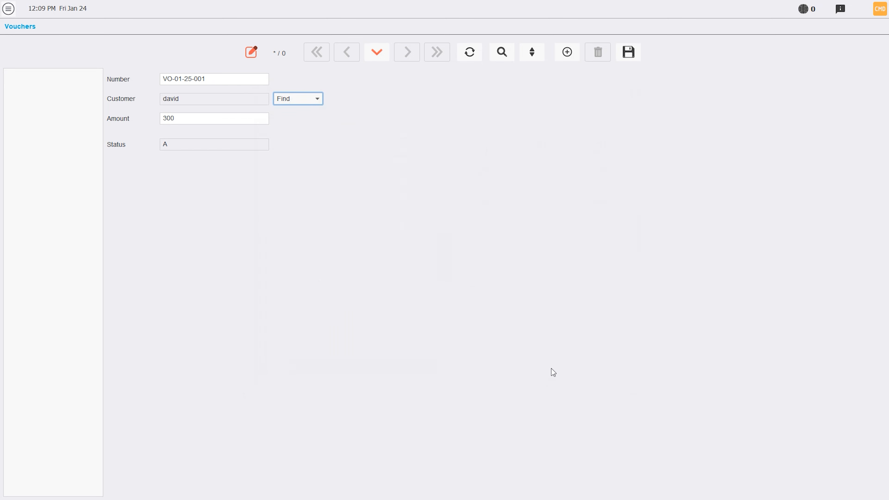
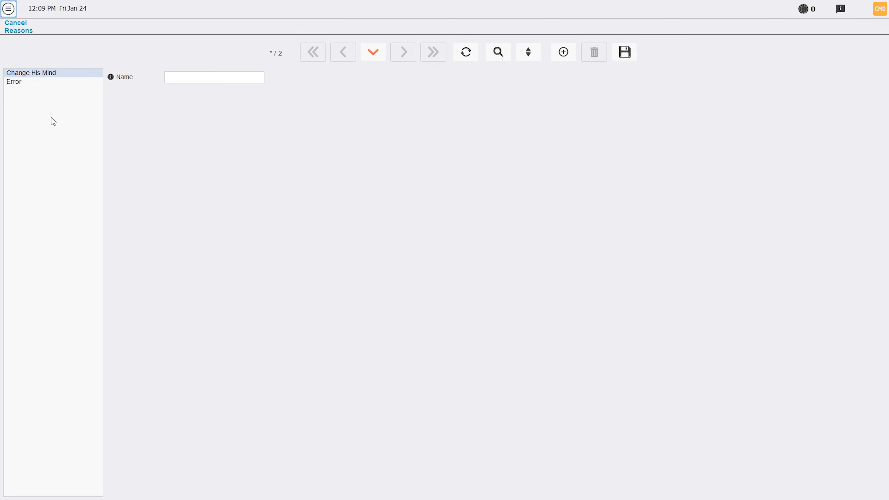
- Open the Drawer Reasons page in Maintenance and save a new reason named reason1
left_click(8, 8)
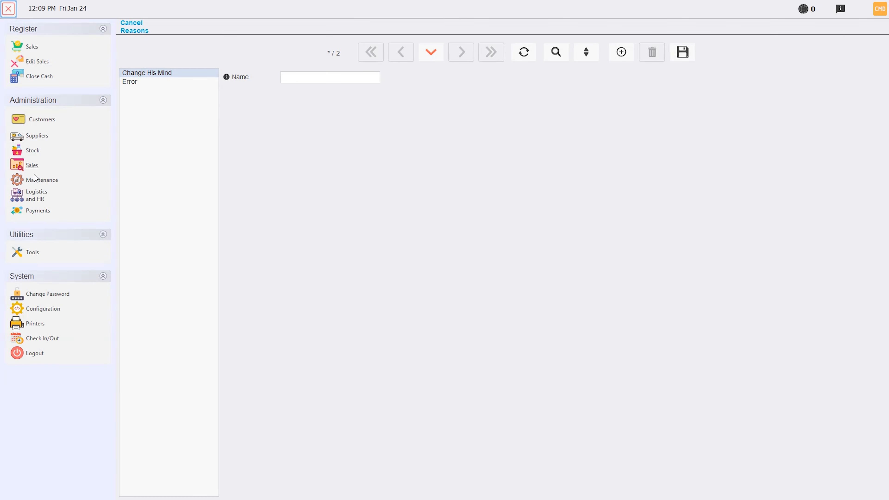
left_click(38, 181)
left_click(790, 141)
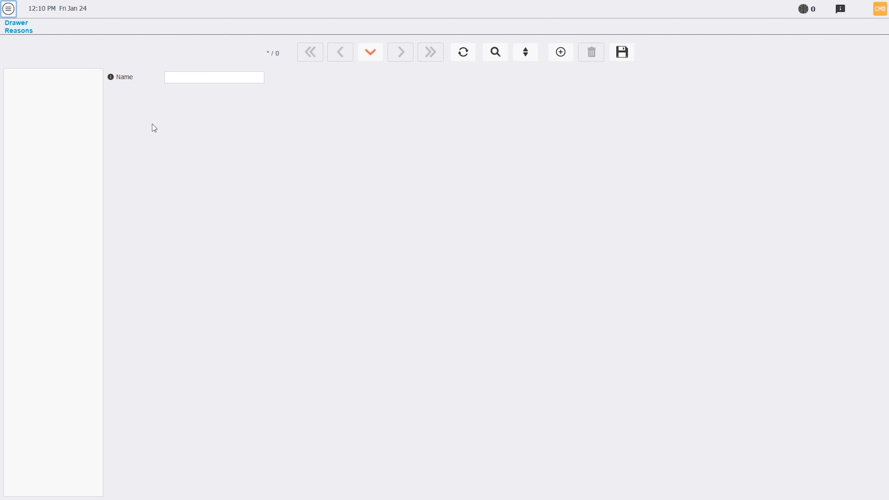
left_click(183, 78)
type("reason1")
left_click(626, 52)
- Start another new drawer reason, name it reason, and save it
left_click(565, 53)
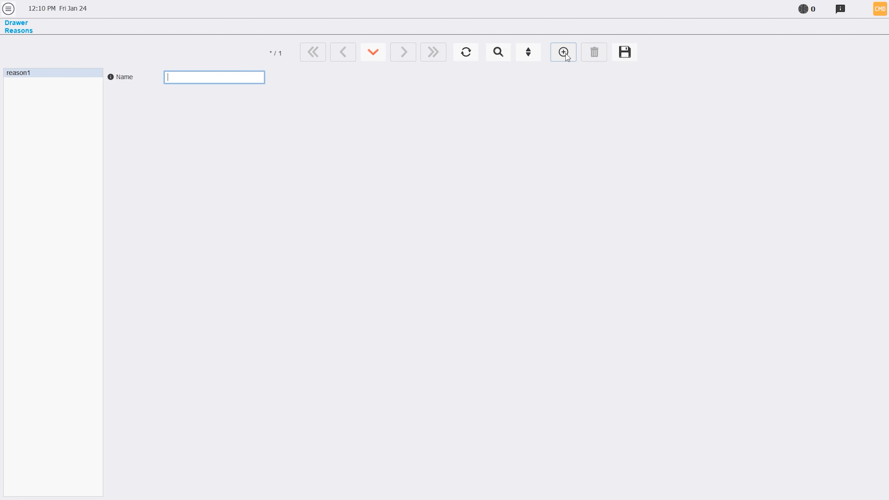
type("reason")
left_click(628, 51)
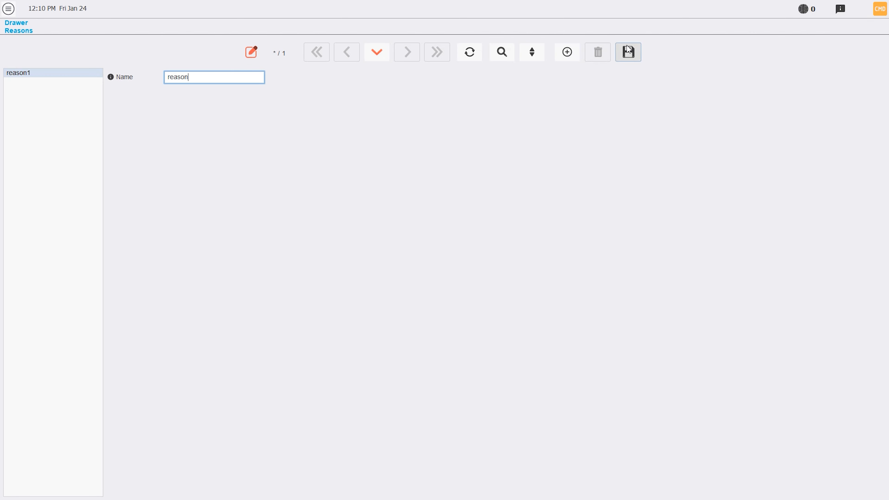
- Open the Kitchen Notes page in Maintenance and save a new note named "ntebho min lalergies"
left_click(8, 9)
left_click(36, 181)
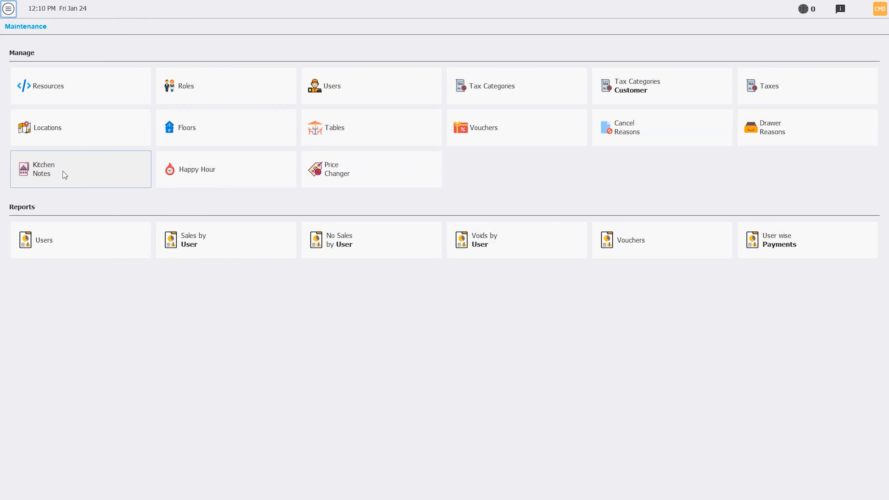
left_click(63, 168)
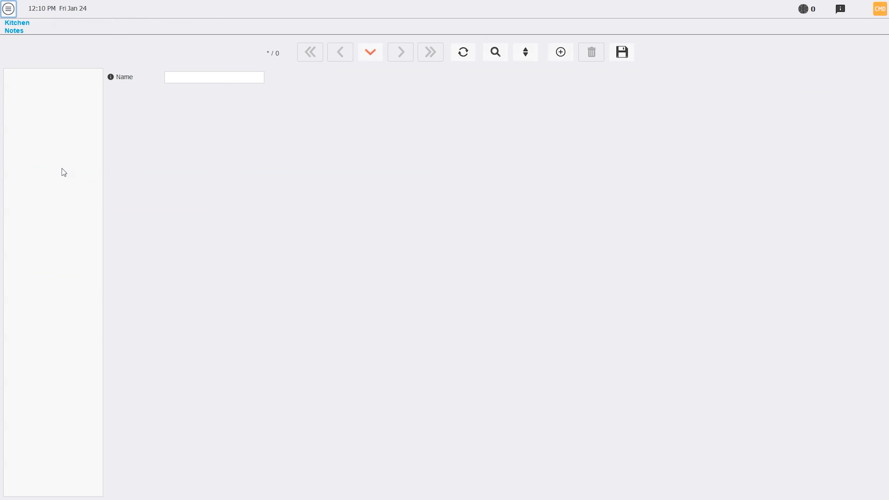
left_click(192, 77)
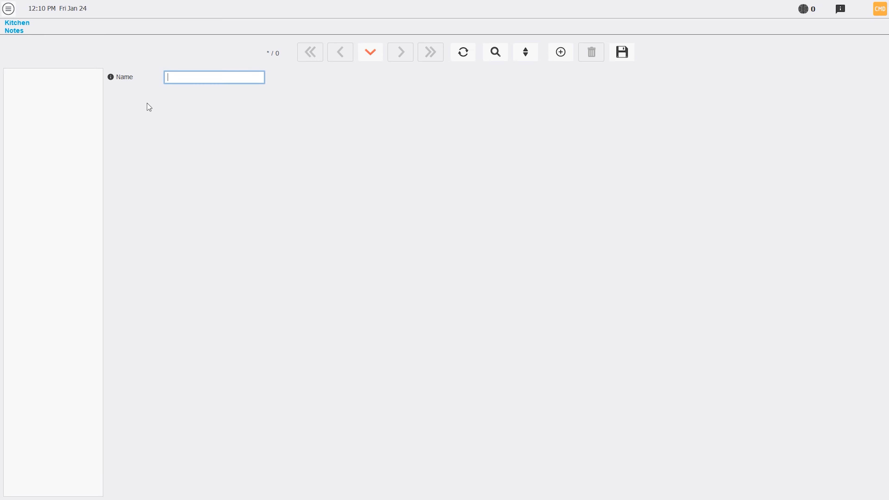
type("ntebho ")
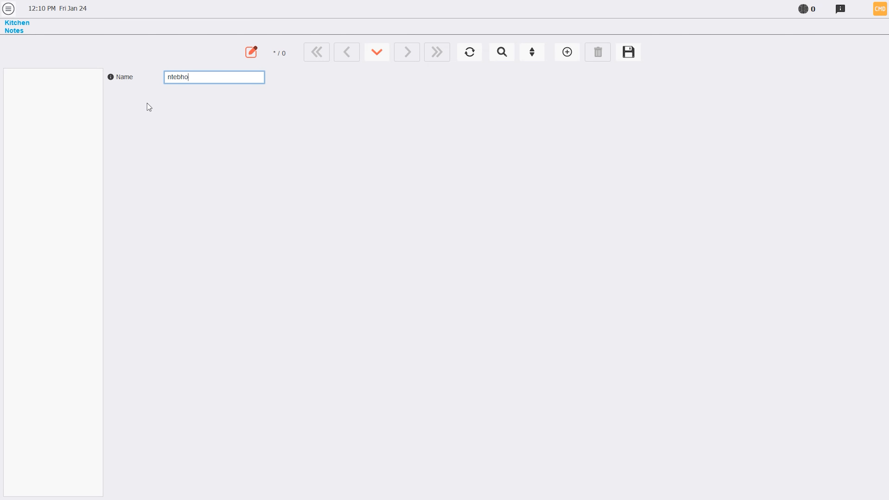
type("min lalergies")
left_click(628, 52)
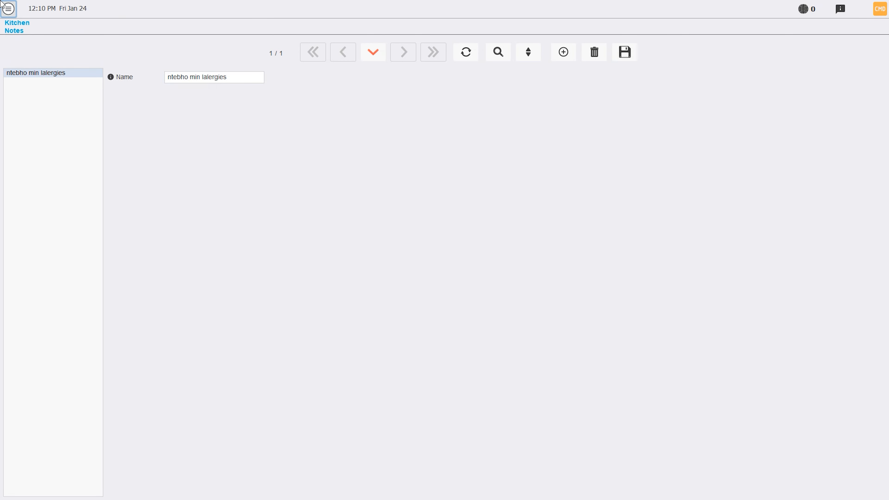
- Open table100 in the sales register and add barcode printing with the extras aux1 and aux2 to its order
left_click(8, 9)
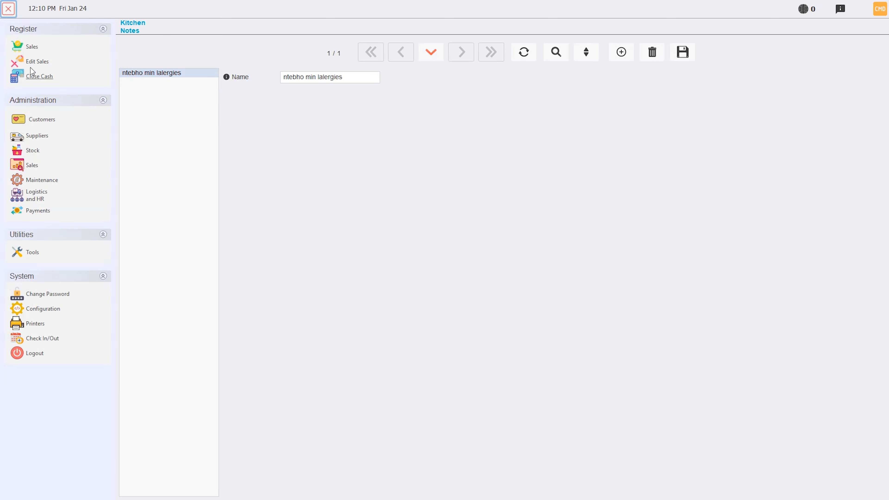
left_click(30, 49)
left_click(390, 252)
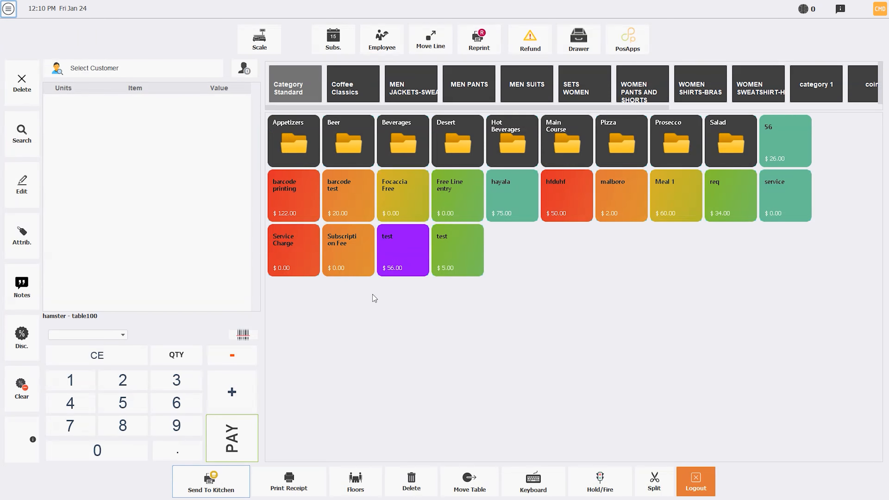
left_click(294, 196)
left_click(293, 140)
left_click(348, 140)
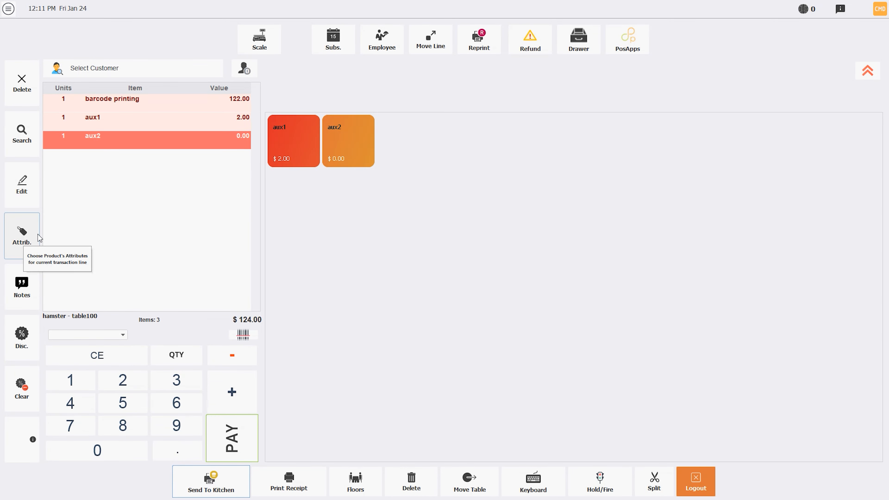
- Open the order's kitchen notes, review the available notes and printer choices, and close them without sending anything
left_click(22, 285)
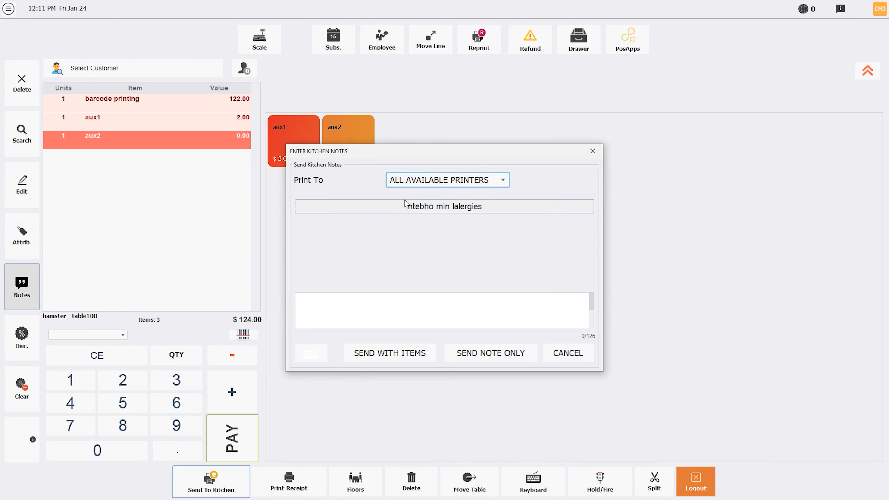
left_click(475, 182)
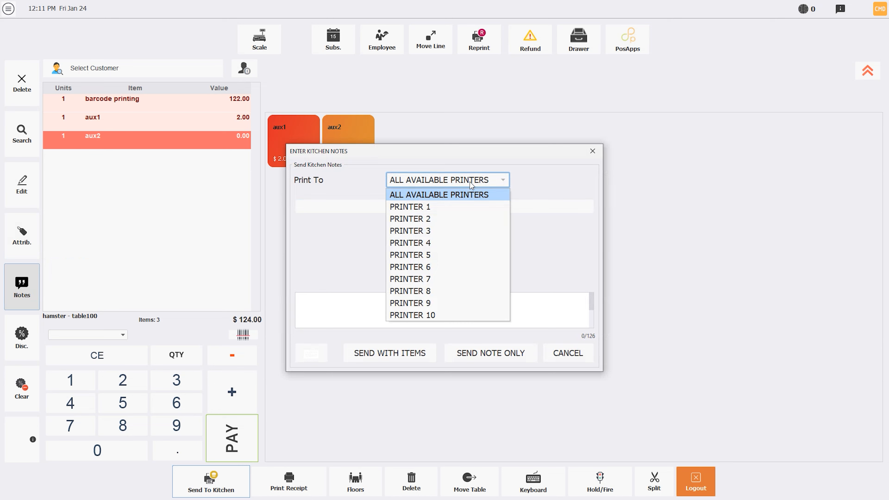
left_click(457, 193)
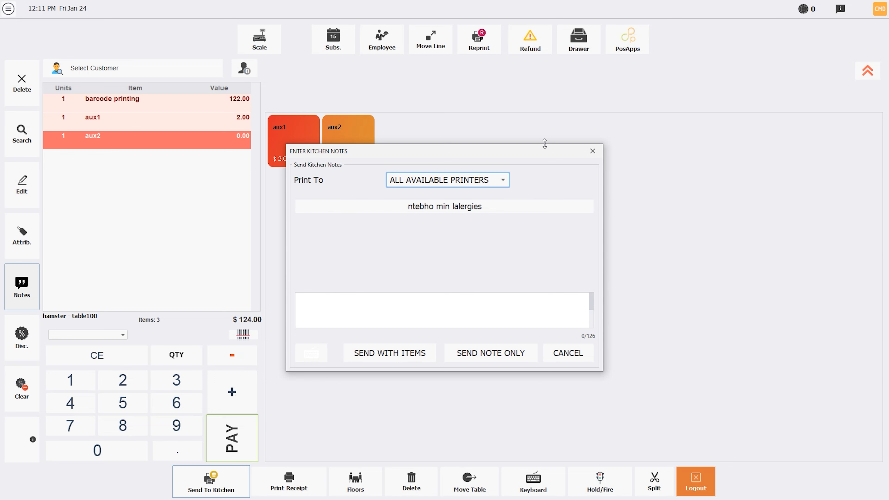
left_click(592, 151)
- Open the Happy Hour page in Maintenance and name the new entry happy hour
left_click(8, 8)
left_click(29, 184)
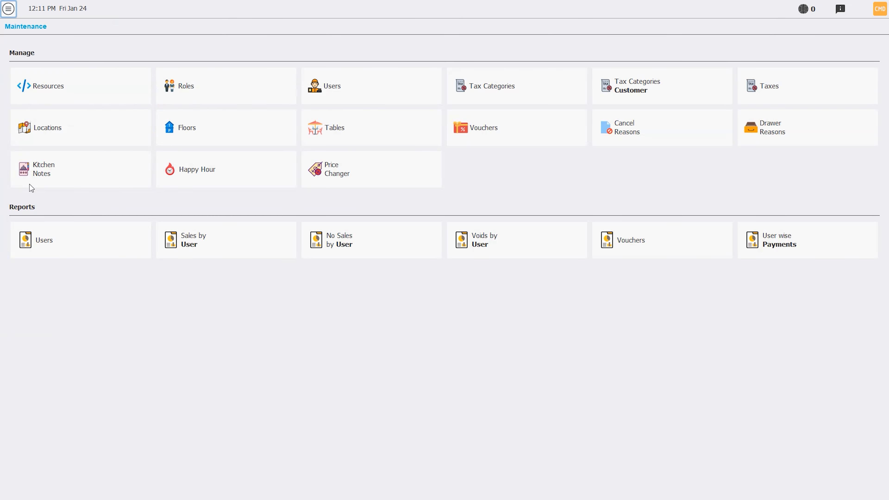
left_click(211, 164)
left_click(198, 78)
type("ha")
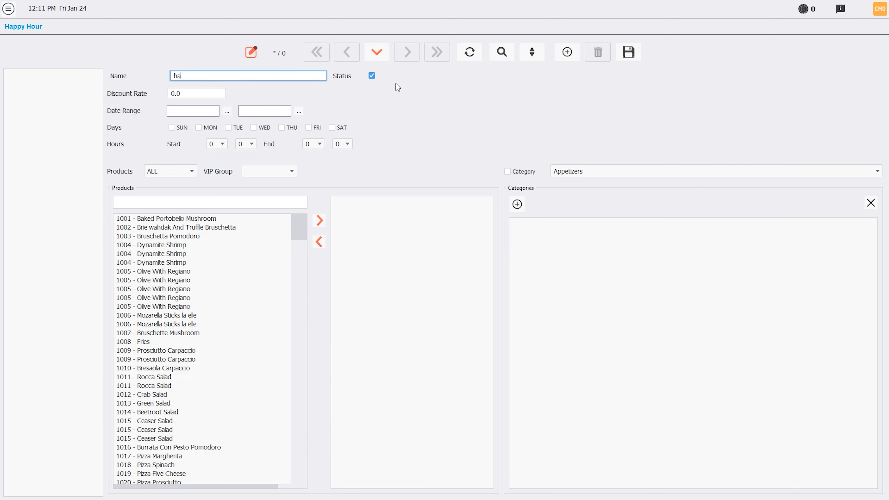
type("ppy hour")
- Set both the start and end of the happy hour's date range to January 2, 2025
left_click(227, 112)
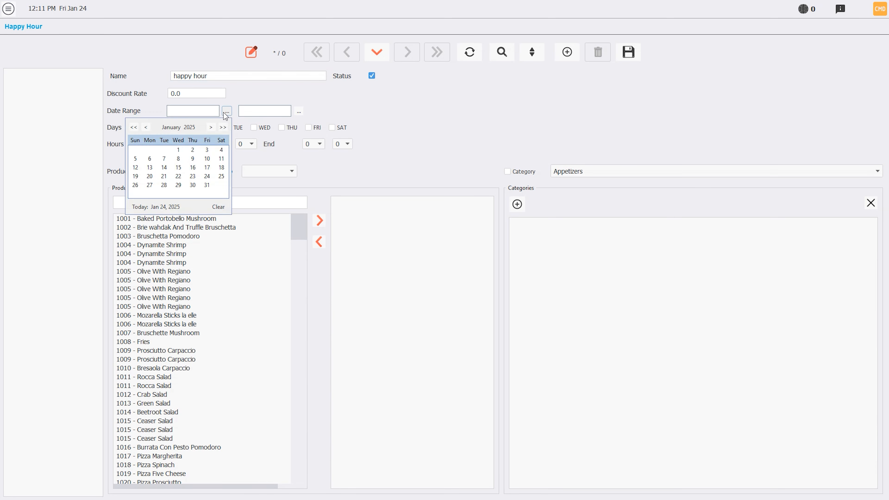
left_click(196, 154)
left_click(298, 111)
left_click(266, 154)
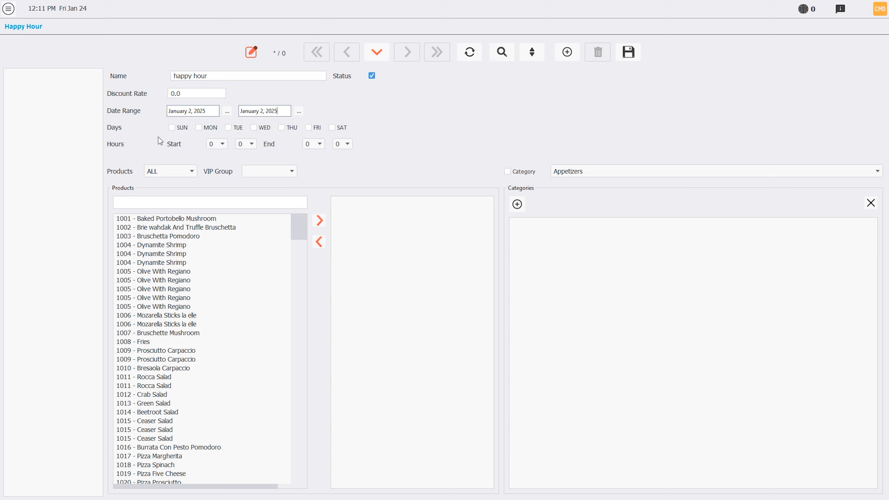
- Enable the happy hour for SUN, MON, TUE and WED, set the start hour to 3, and choose an end hour
left_click(176, 128)
left_click(214, 129)
left_click(229, 128)
left_click(254, 128)
left_click(222, 145)
left_click(213, 184)
left_click(309, 145)
left_click(309, 253)
- Set the happy hour's discount rate to 50 and apply it to ALL products
left_click(149, 96)
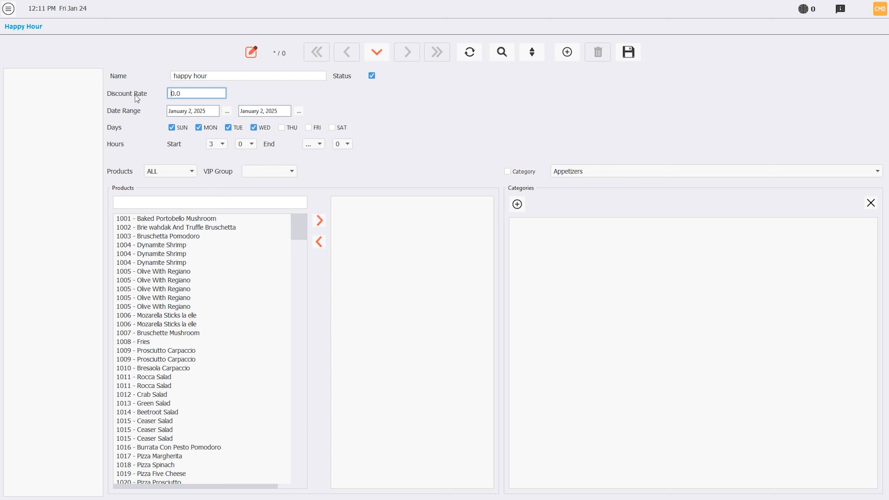
type("50")
left_click(191, 171)
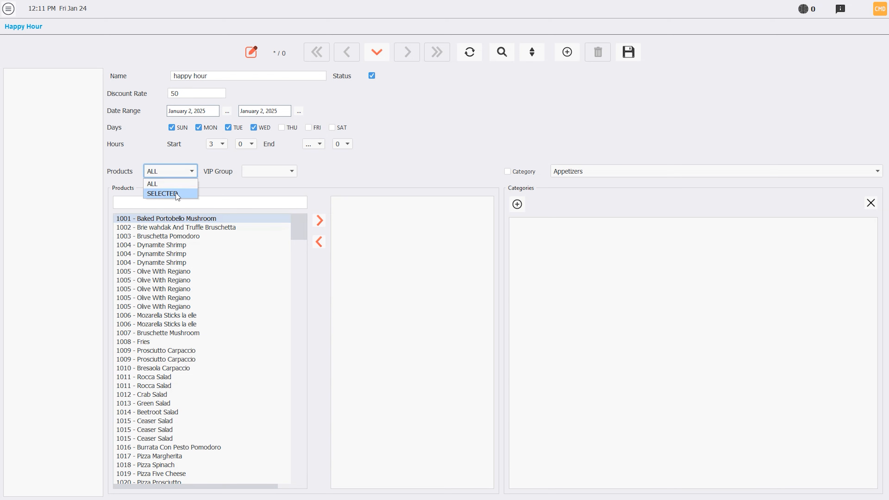
left_click(177, 182)
- Try to add product 1004 - Dynamite Shrimp to the happy hour's product list, and save the entry
left_click(156, 359)
left_click(182, 245)
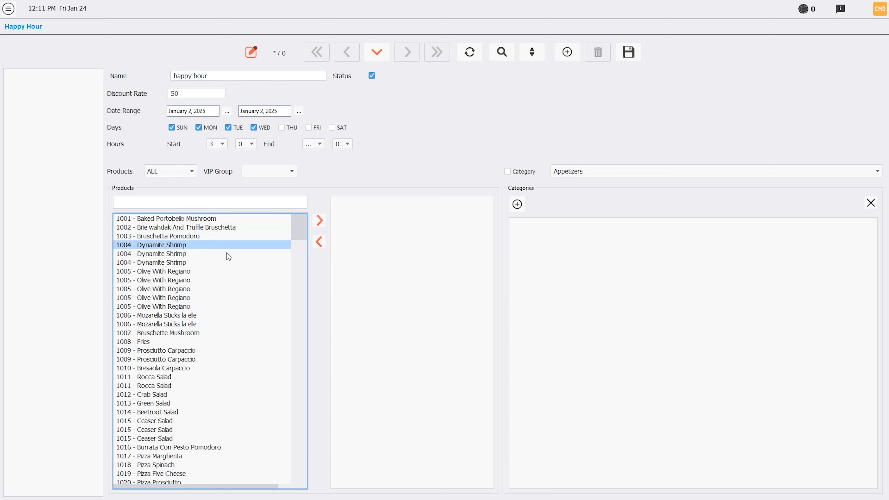
left_click(316, 227)
left_click(562, 298)
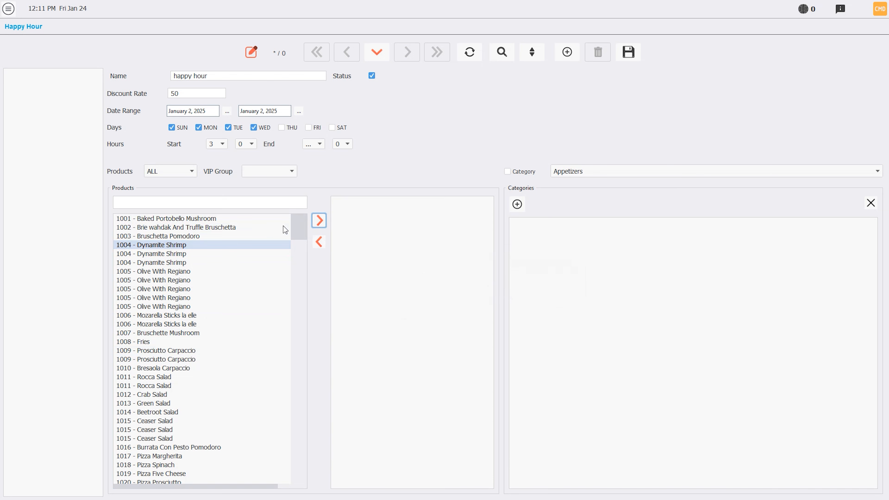
left_click(628, 52)
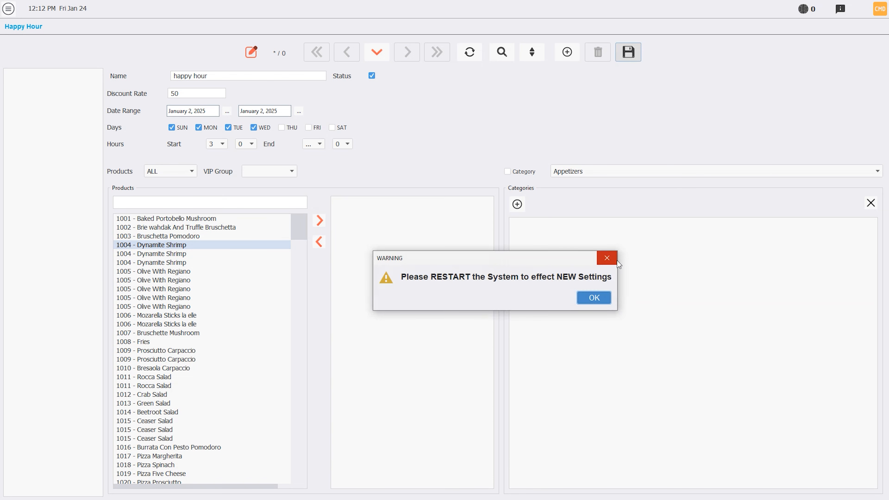
left_click(592, 296)
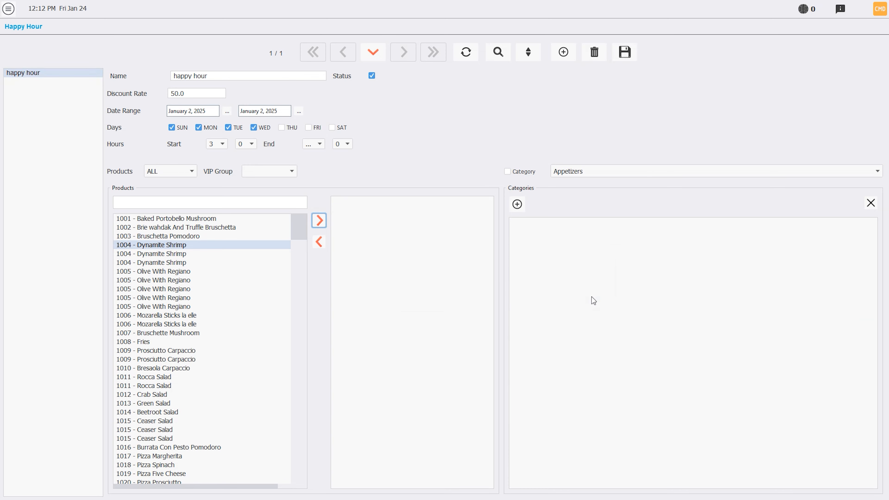
- Log out and restart Hamster POS to apply the new settings, and sign in again with the user PIN
left_click(8, 9)
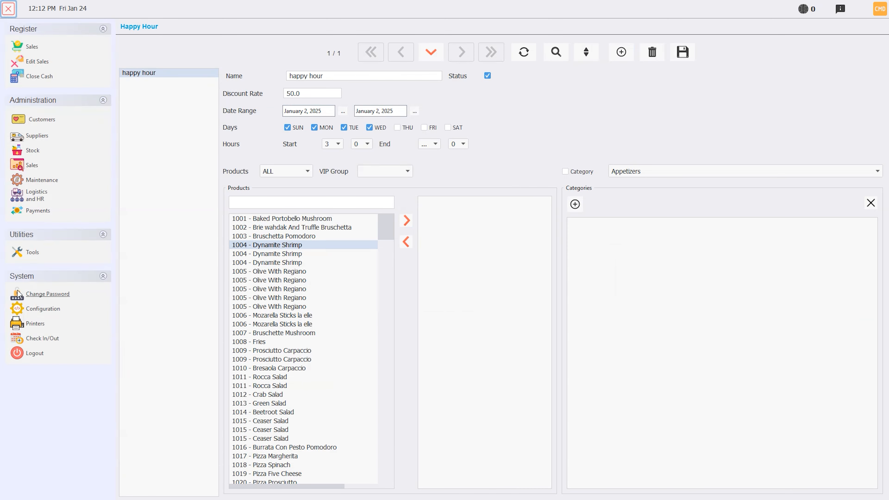
left_click(32, 358)
left_click(859, 492)
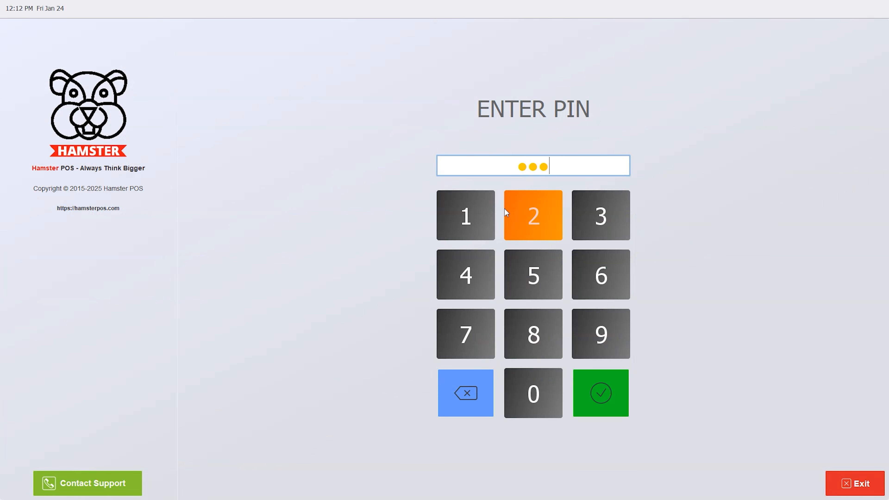
left_click(504, 208)
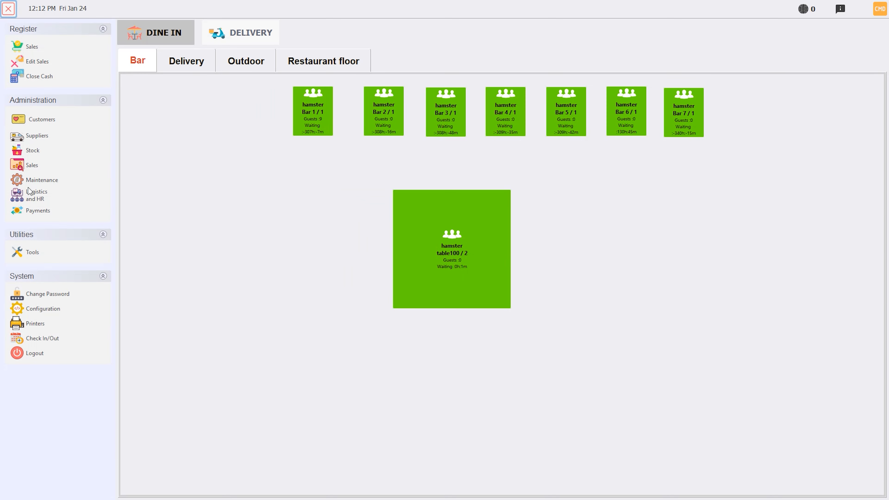
- Reopen the saved happy hour entry in Maintenance and add product 1005 - Olive With Regiano to its product list
left_click(41, 180)
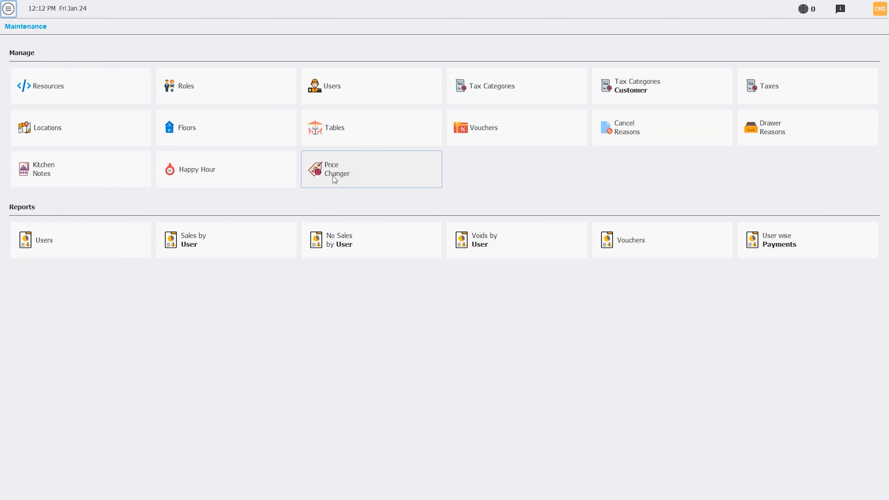
left_click(204, 171)
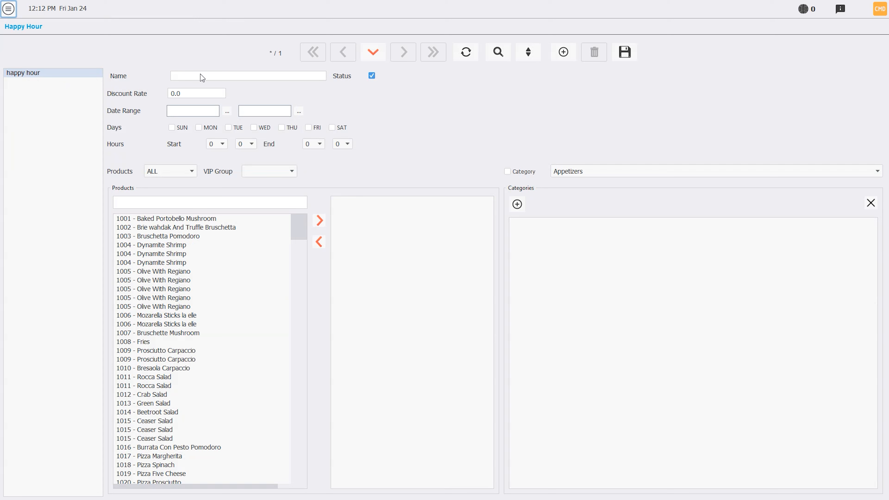
left_click(371, 53)
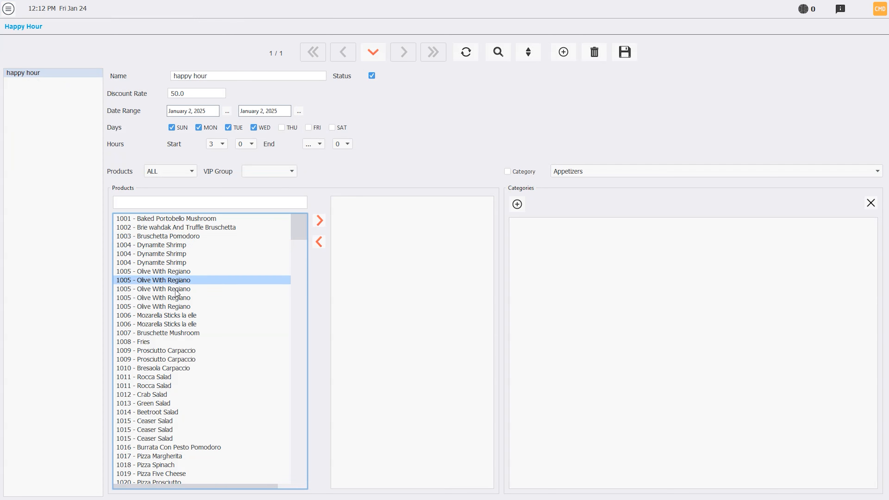
left_click(319, 220)
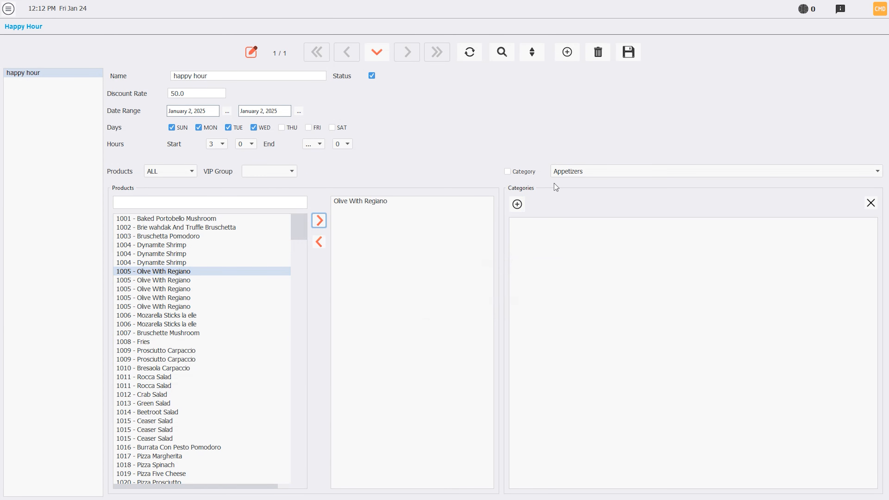
- Enable Category for the happy hour, add the Appetizers category, and save the entry
left_click(507, 171)
left_click(516, 203)
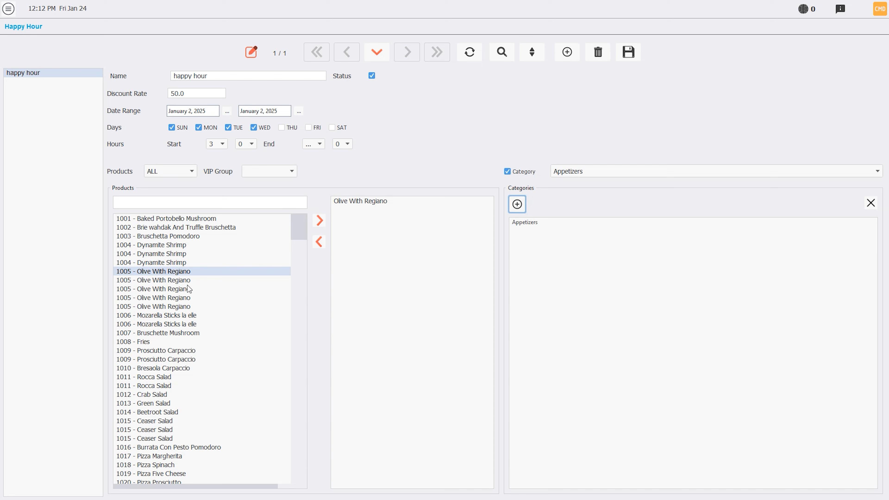
left_click(629, 52)
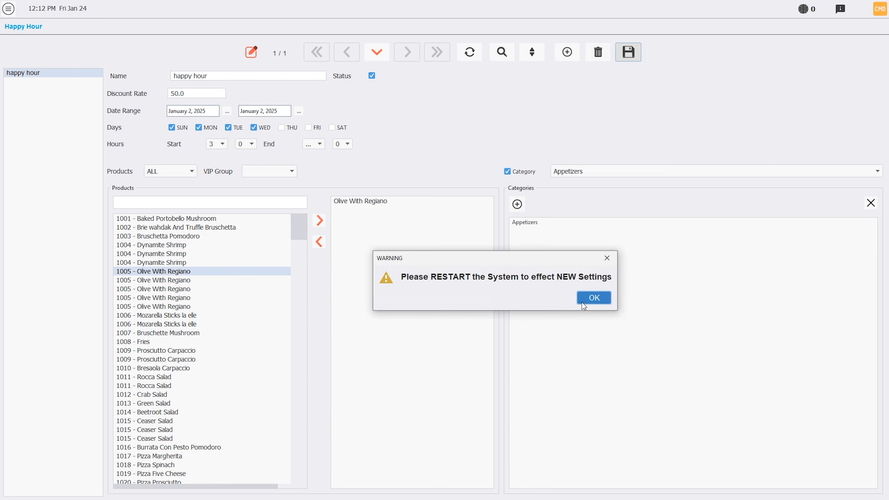
left_click(583, 301)
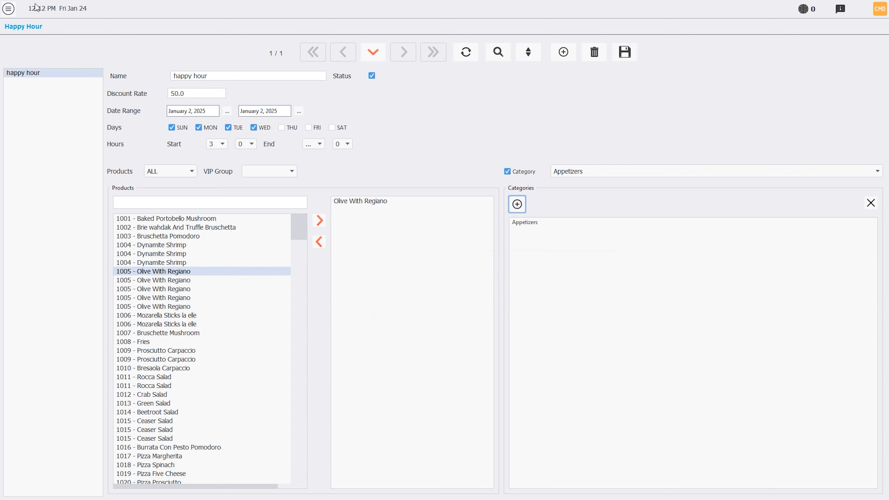
- Raise both the buy and sell prices of the first nine available products by 50 percent in Maintenance's Price Changer, and save
left_click(8, 9)
left_click(38, 183)
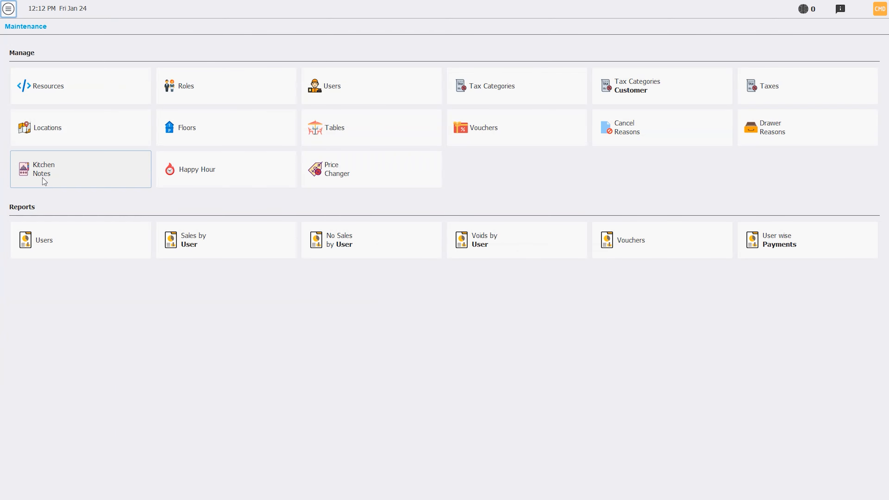
left_click(348, 169)
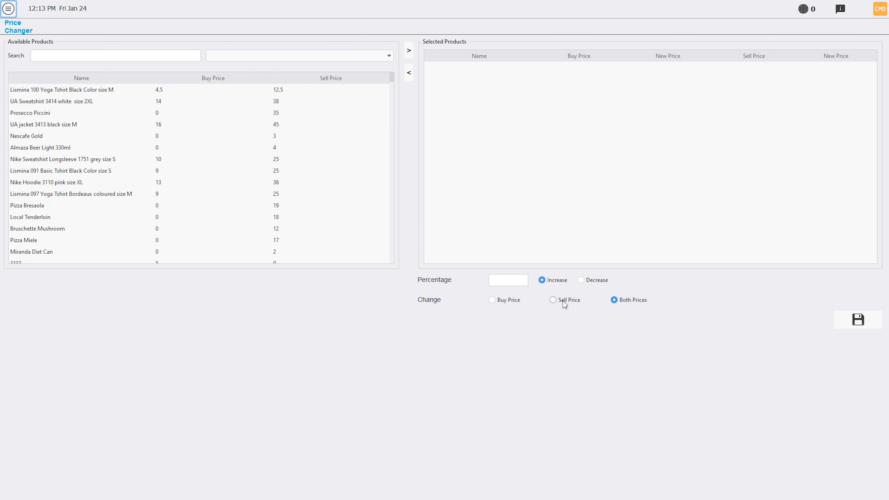
left_click_drag(98, 87, 101, 182)
left_click(507, 280)
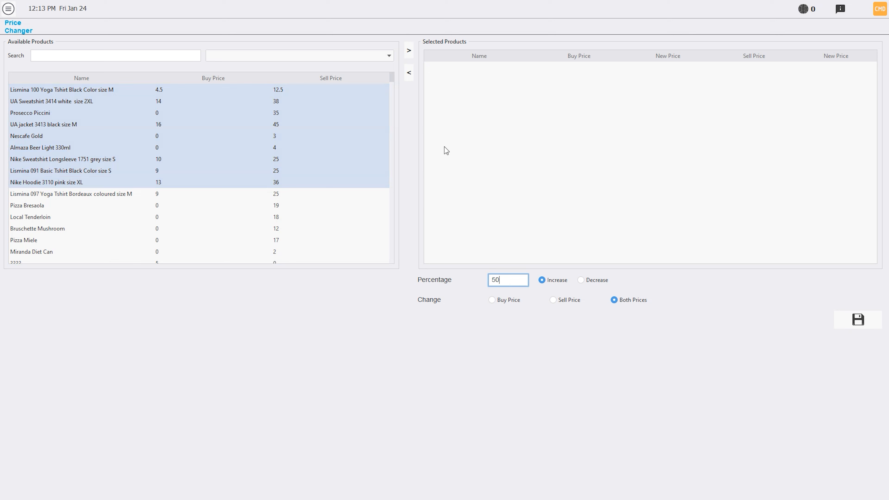
left_click(408, 51)
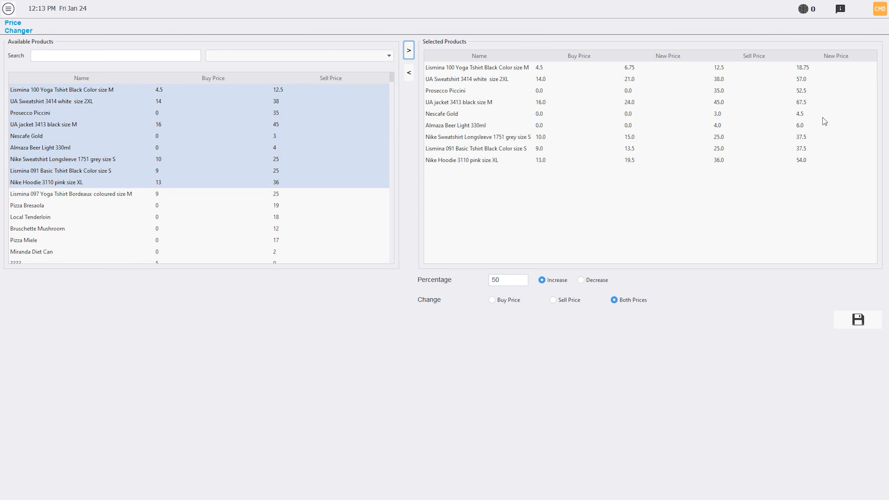
left_click(811, 149)
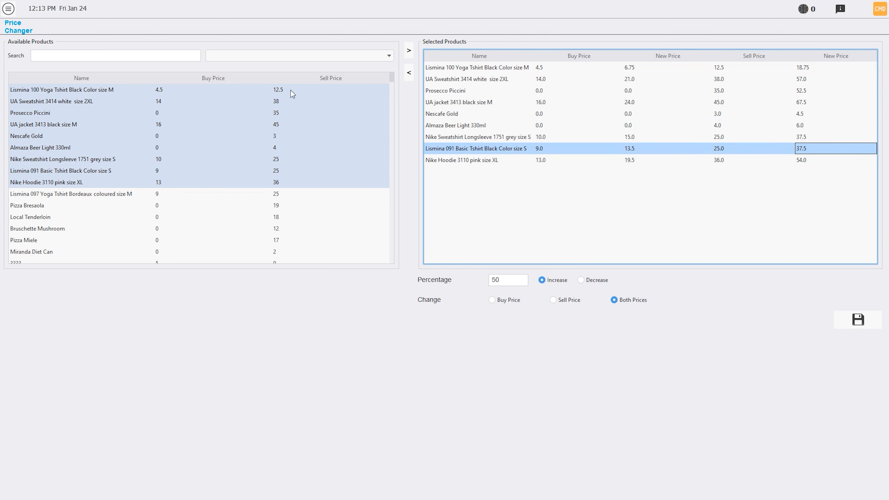
left_click(857, 319)
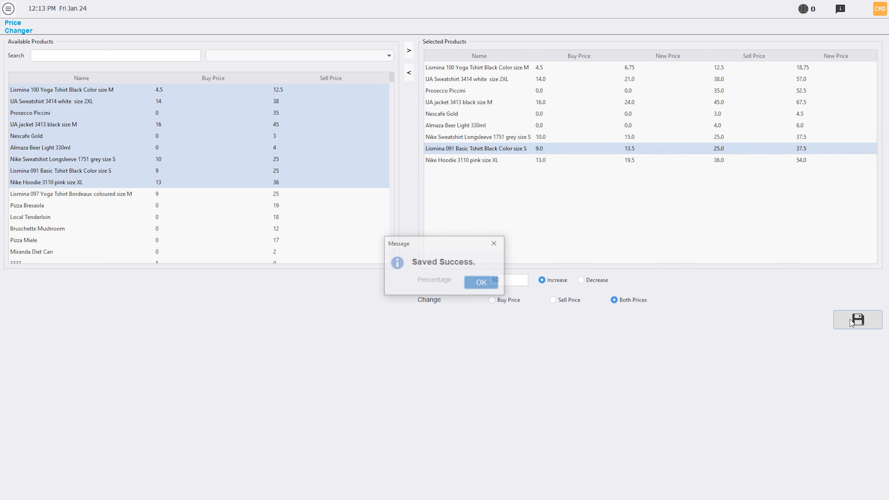
left_click(490, 285)
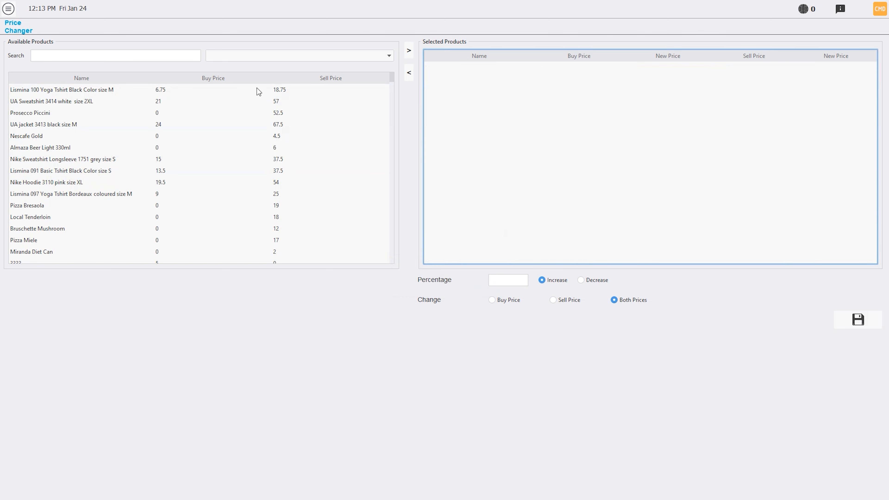
- Open the Users report in Maintenance and run it to view the users and their roles
left_click(8, 8)
left_click(39, 186)
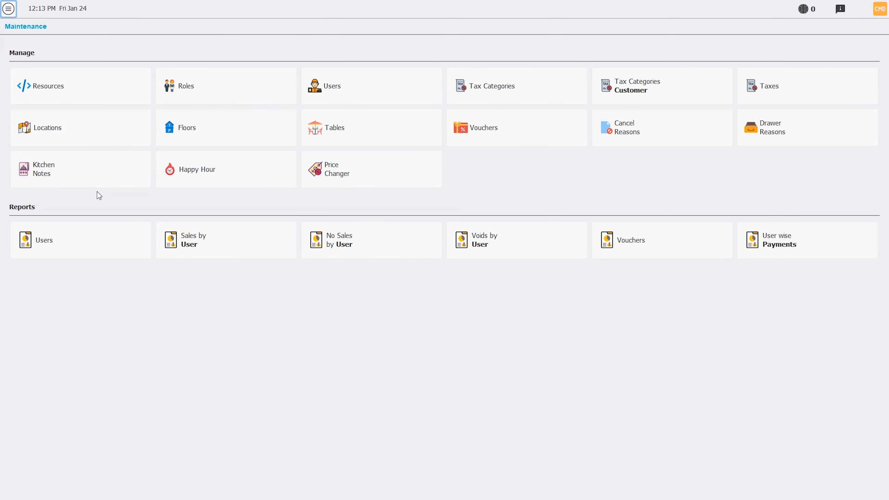
left_click(77, 250)
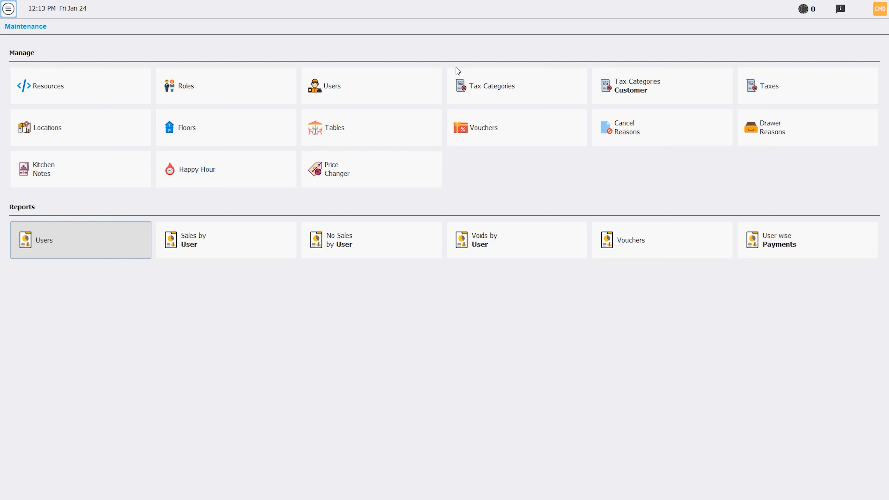
left_click(856, 49)
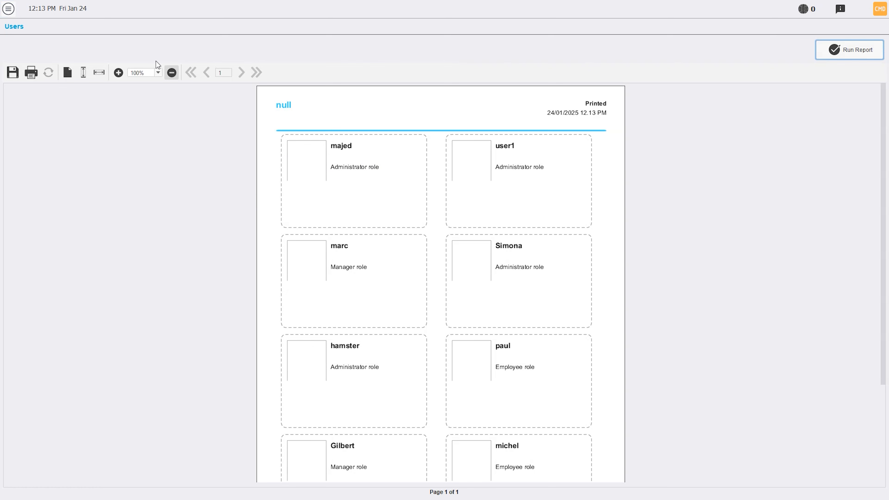
- Run the Sales by User report in Maintenance for Jan 24, 2024 to Jan 24, 2025, and look through its sales entries
left_click(9, 8)
left_click(38, 180)
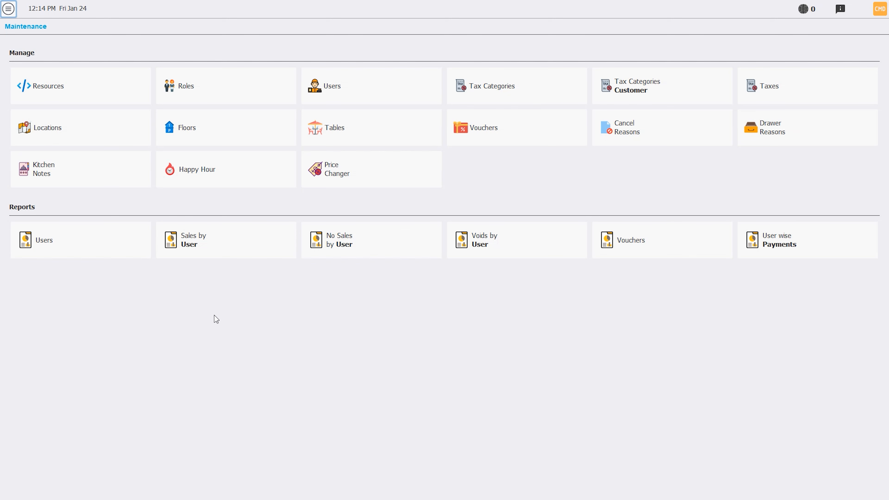
left_click(229, 252)
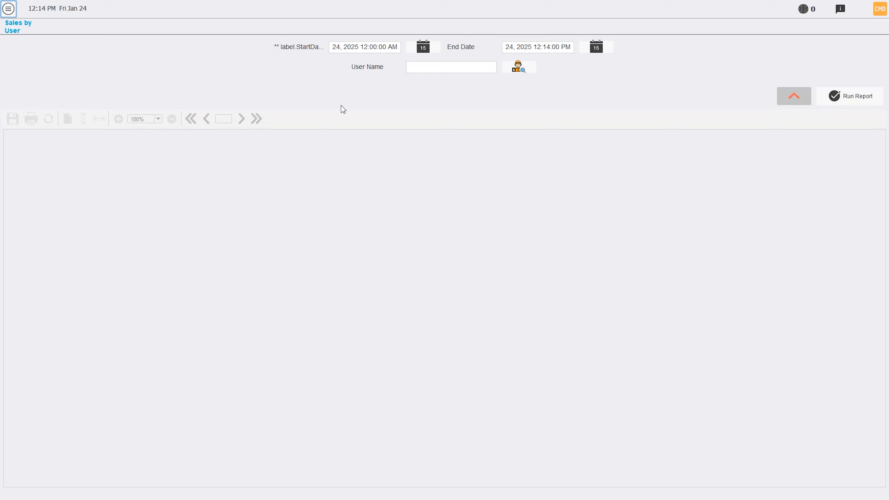
left_click(423, 44)
left_click(421, 191)
left_click(551, 312)
left_click(855, 98)
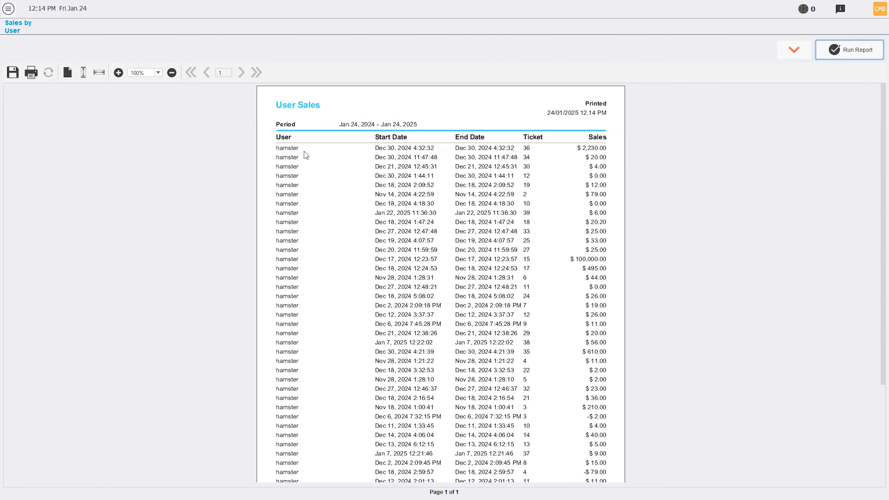
scroll(304, 152, "down", 1)
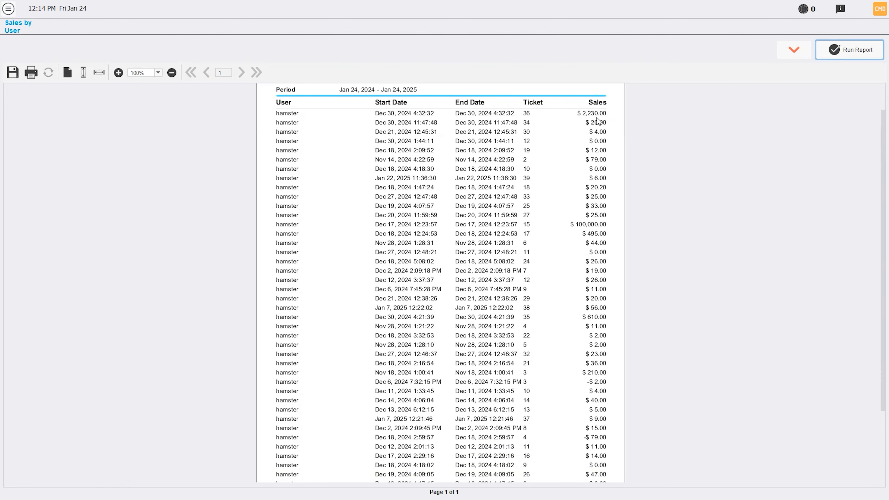
scroll(287, 308, "down", 3)
- View the filter options of the No Sales by User and Voids by User reports in Maintenance
left_click(8, 9)
left_click(41, 181)
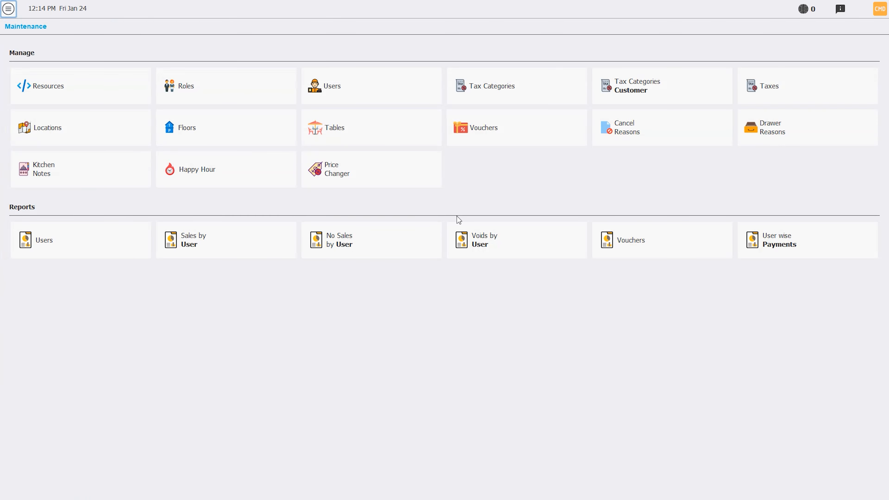
left_click(366, 242)
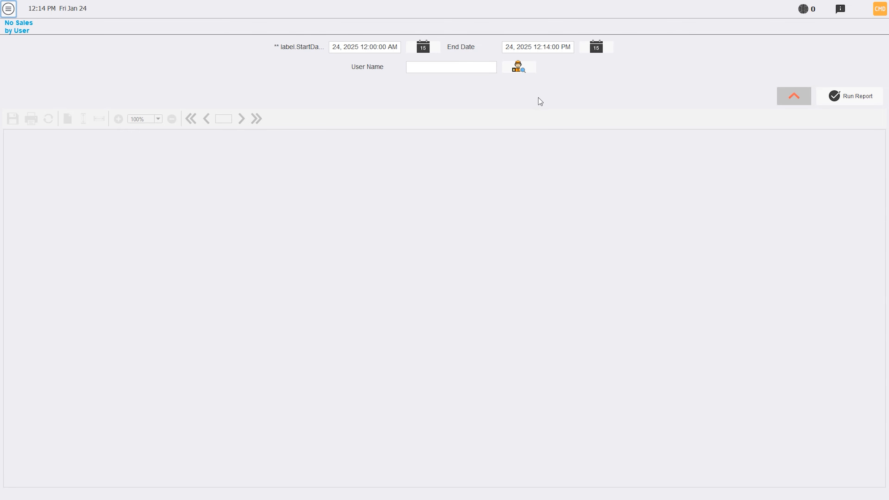
left_click(8, 9)
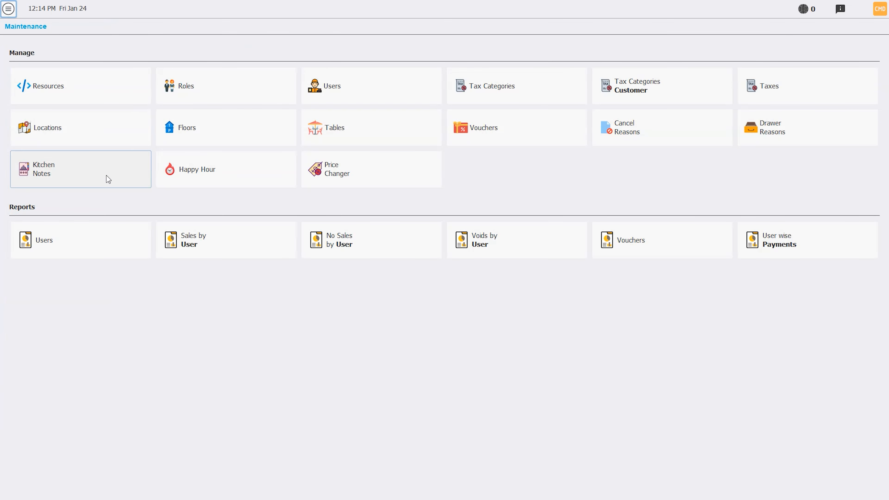
left_click(507, 232)
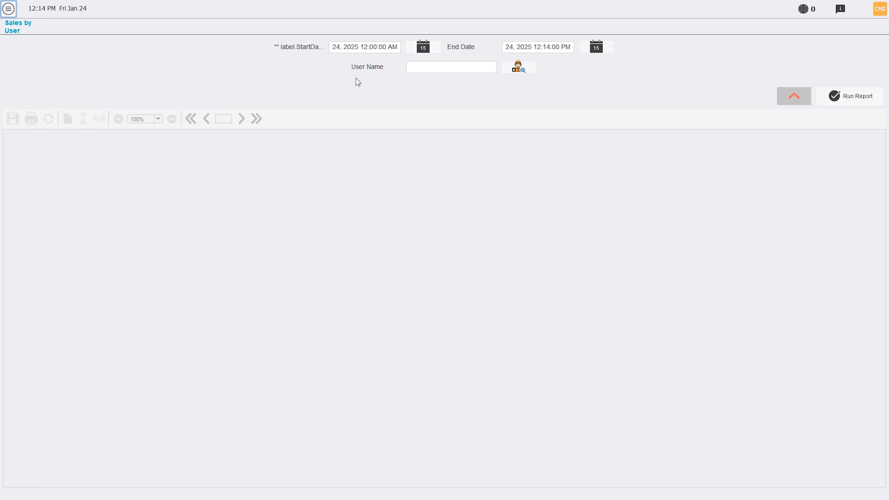
- Run the User wise Payments report in Maintenance for the period Jan 5, 2025 to Jan 24, 2026
left_click(5, 9)
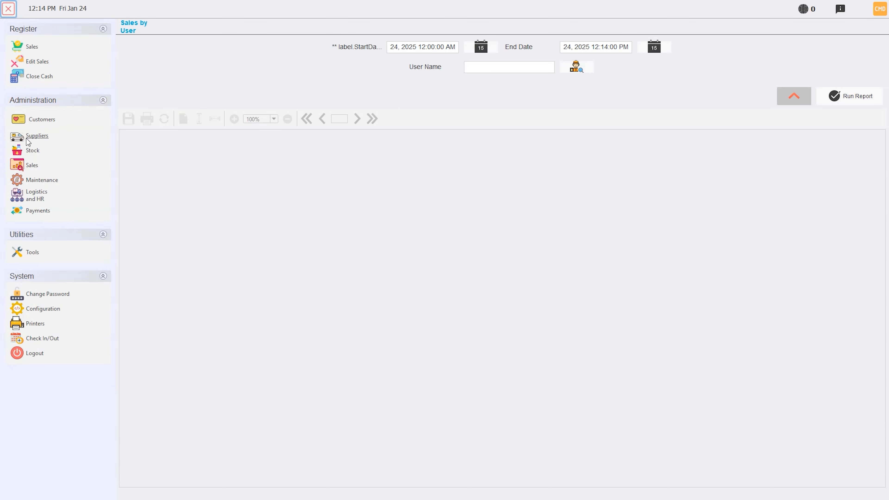
left_click(35, 179)
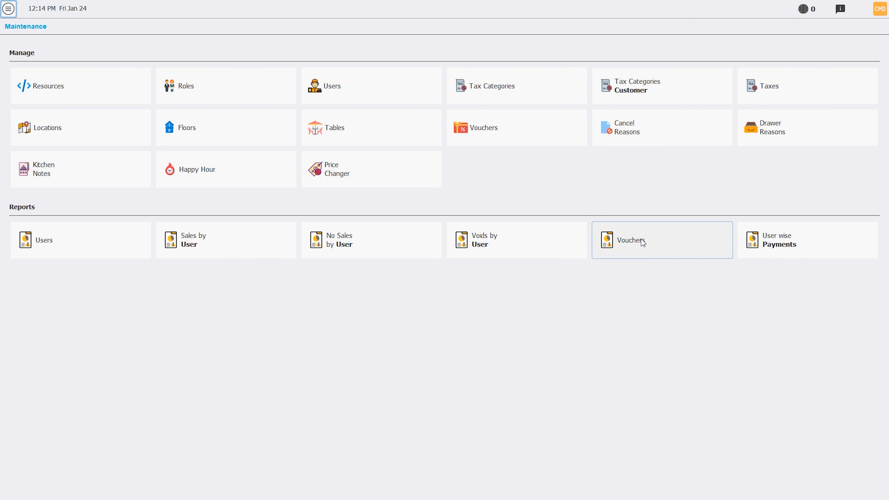
left_click(806, 241)
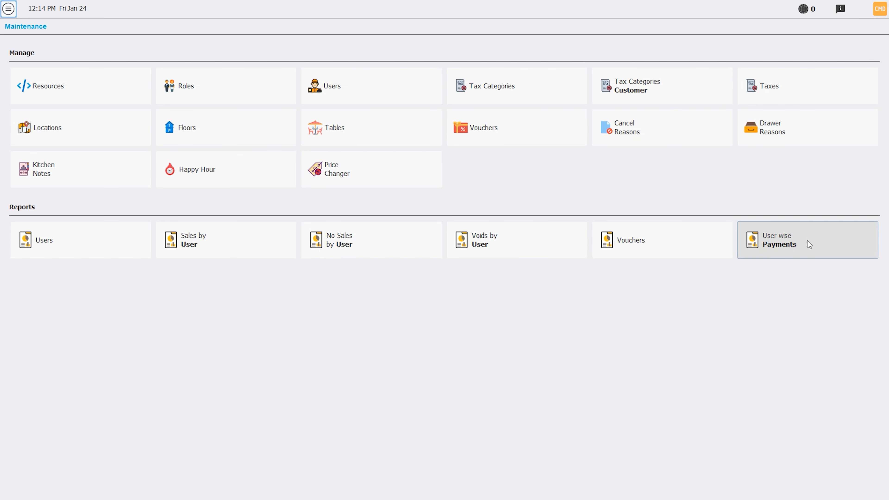
left_click(276, 229)
left_click(547, 314)
left_click(598, 51)
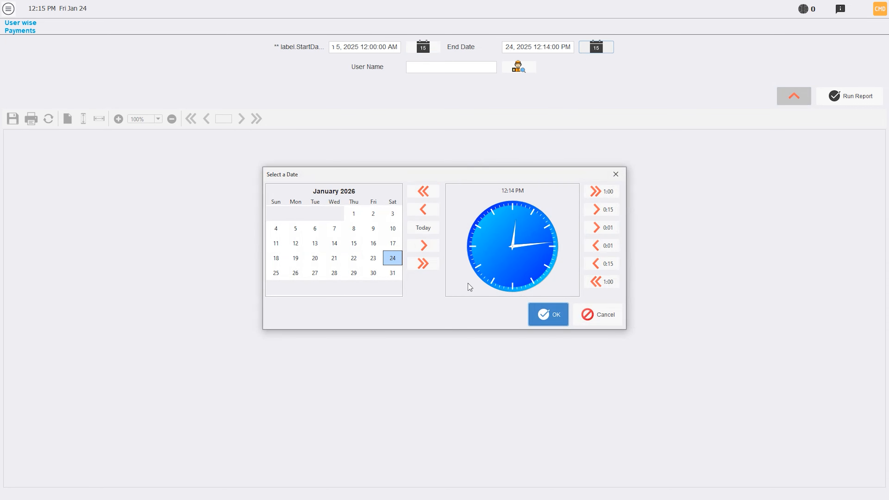
left_click(529, 314)
left_click(850, 96)
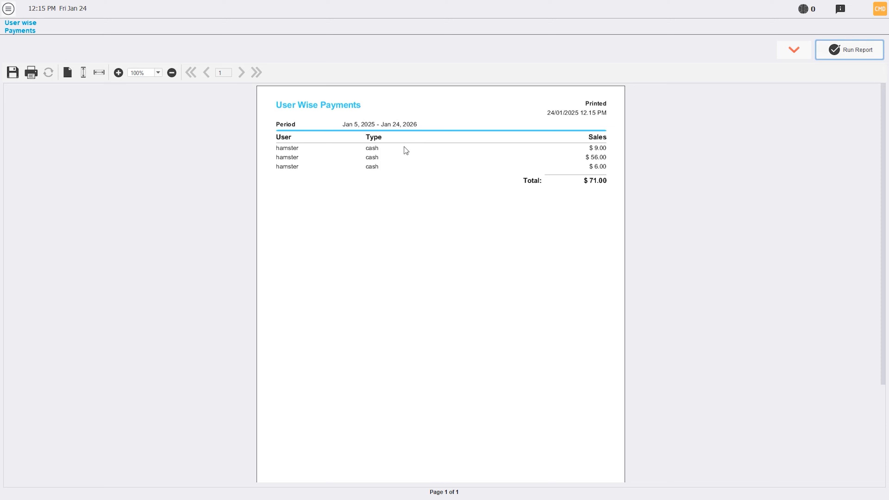